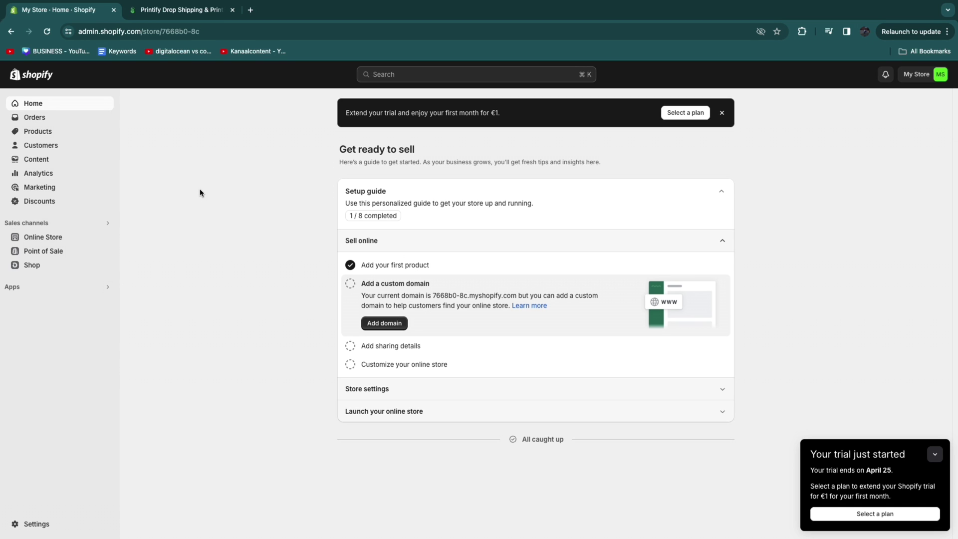
- Switch to the Printify site and highlight the hero heading and selling points
click(167, 11)
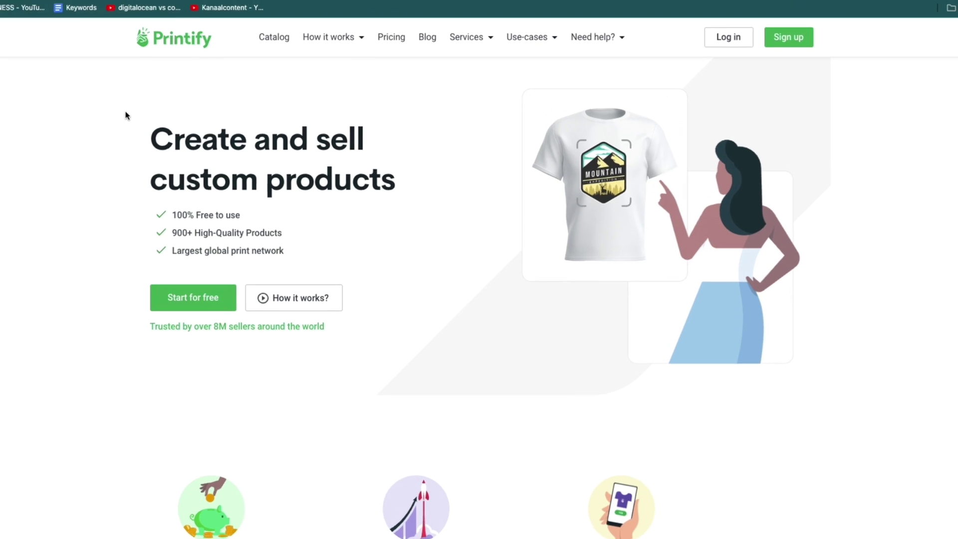
drag(152, 133, 468, 193)
click(244, 169)
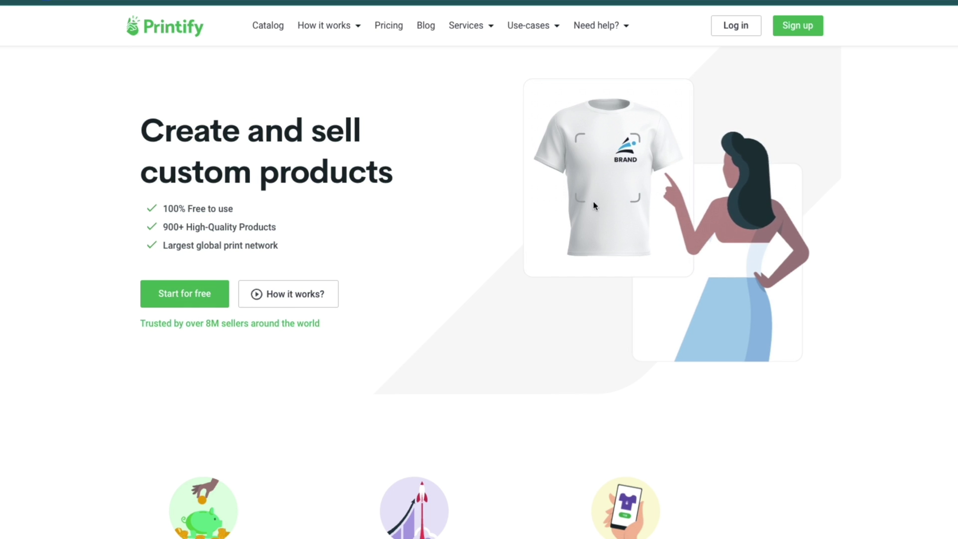
- Open the catalog's T-shirts category and scroll through the 17 tees for Europe
click(274, 30)
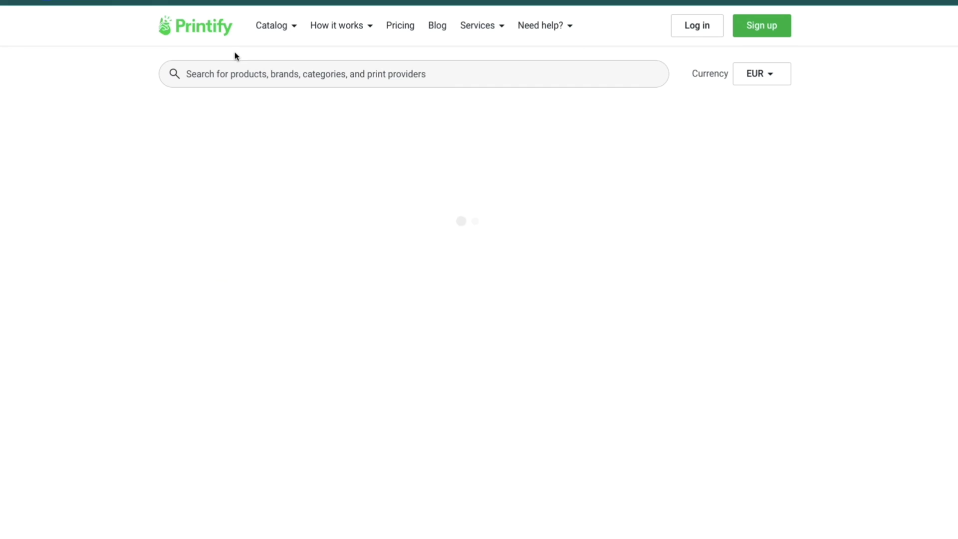
click(221, 215)
scroll(658, 355, down, 15)
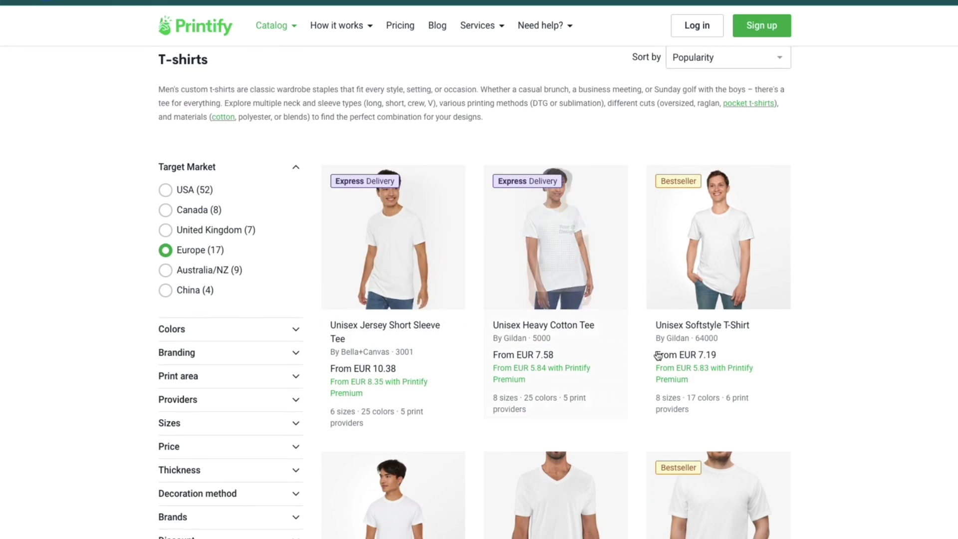
scroll(696, 457, down, 9)
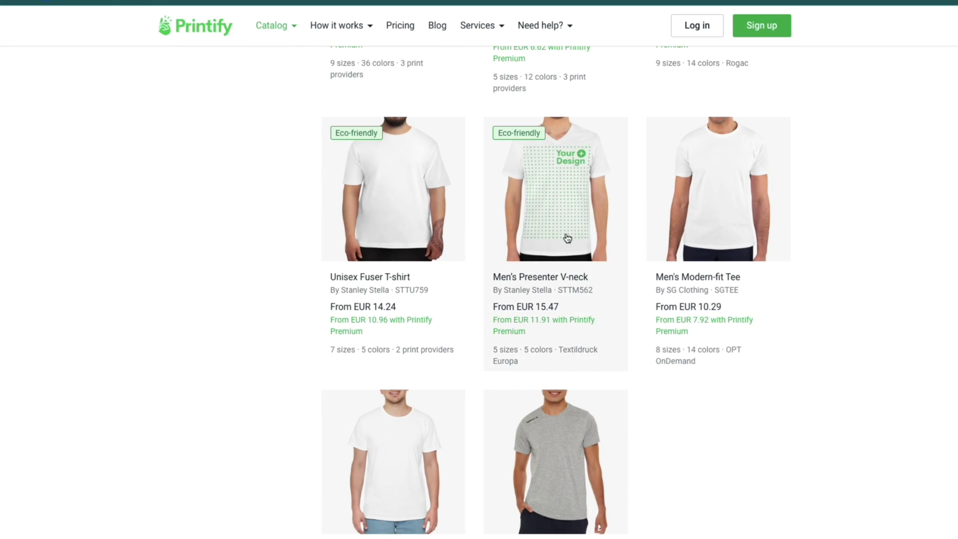
scroll(489, 299, down, 4)
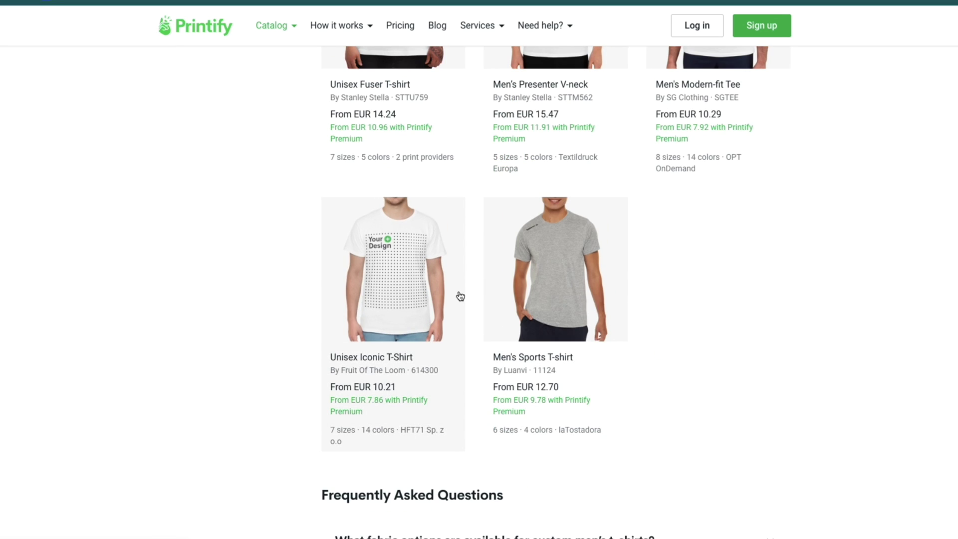
scroll(460, 296, up, 20)
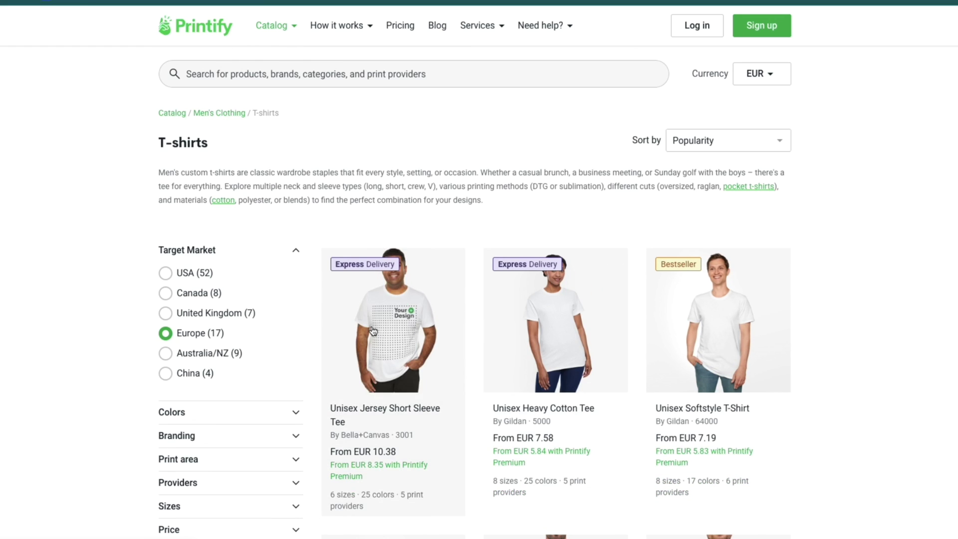
- Check the Free plan's monthly price, unlimited designs and 5-store limit, then return to Shopify admin
click(399, 28)
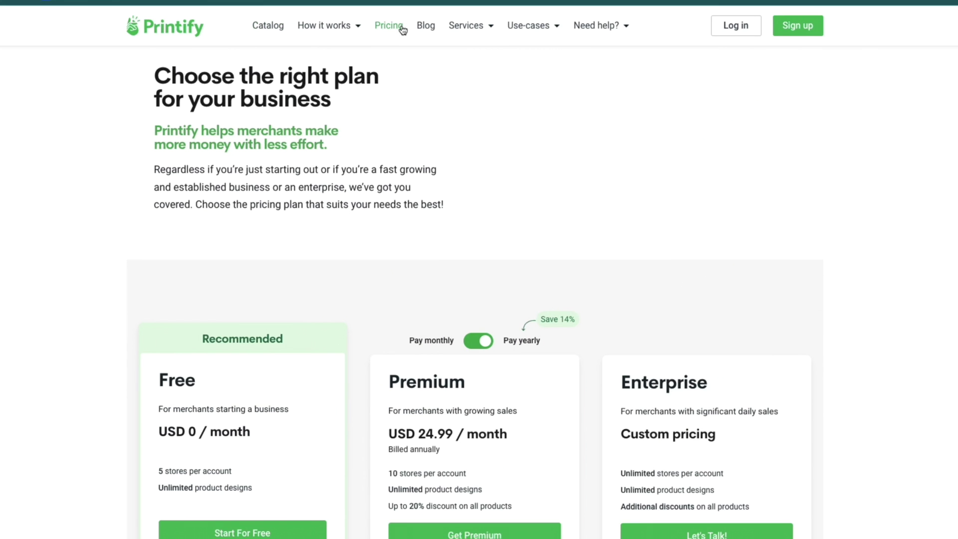
scroll(277, 216, down, 2)
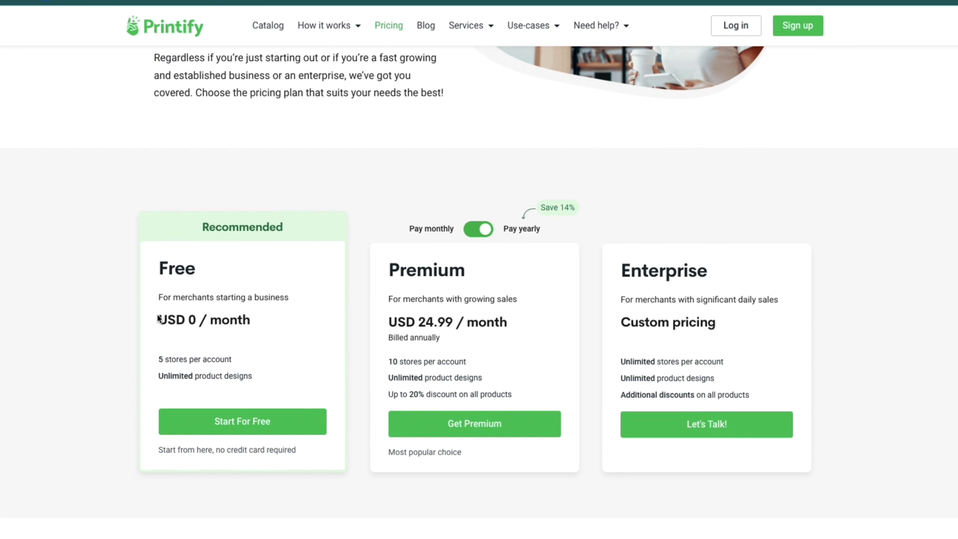
drag(157, 318, 285, 314)
click(285, 313)
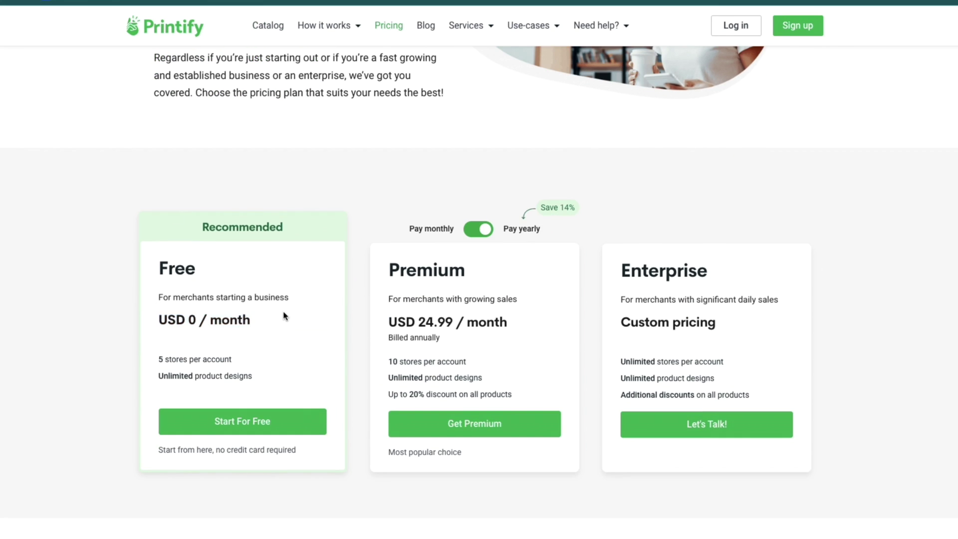
triple_click(159, 375)
drag(162, 354, 285, 364)
click(284, 364)
click(67, 10)
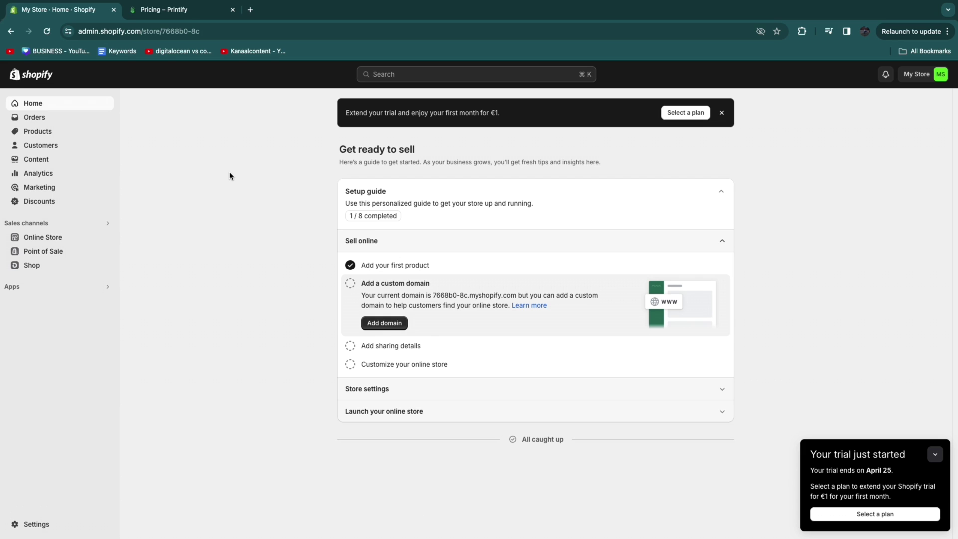
- Go from the Printify pricing page back to the Printify homepage via the logo
click(150, 11)
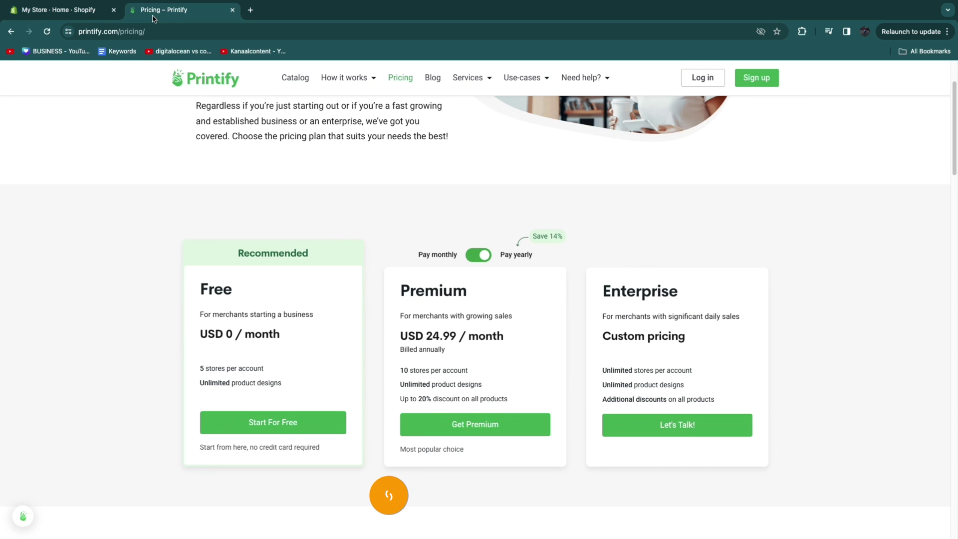
scroll(196, 111, up, 2)
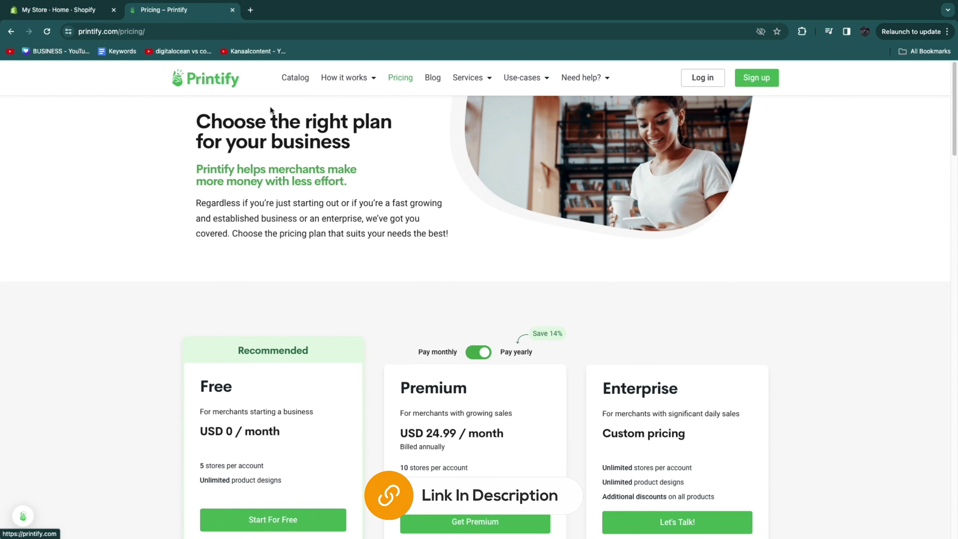
click(226, 79)
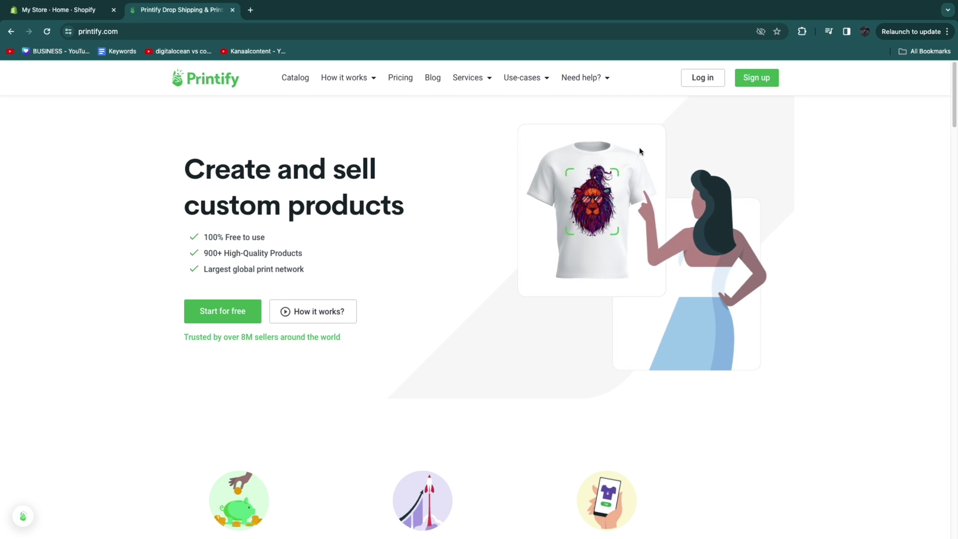
- Sign up and answer onboarding: own e-commerce store, first online business, no help needed, Youtube
click(753, 83)
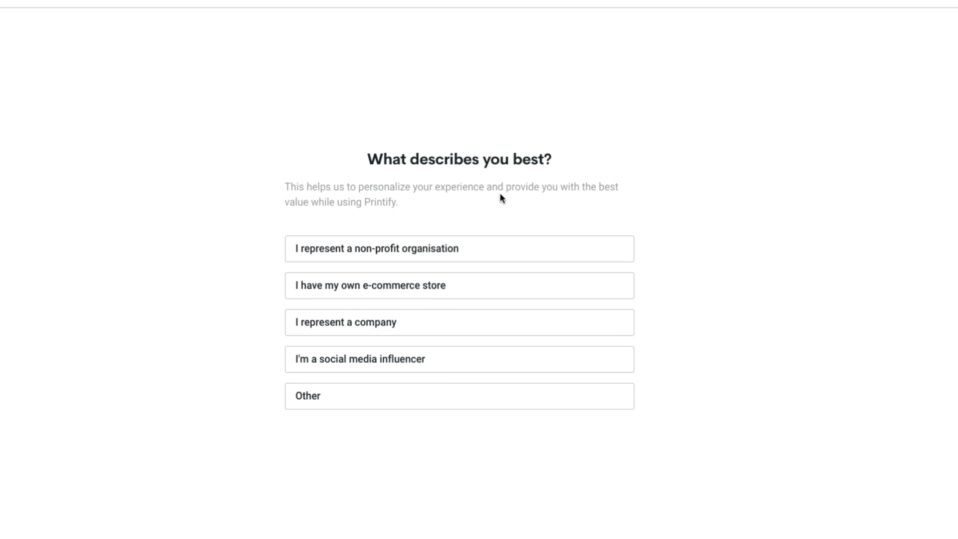
click(387, 288)
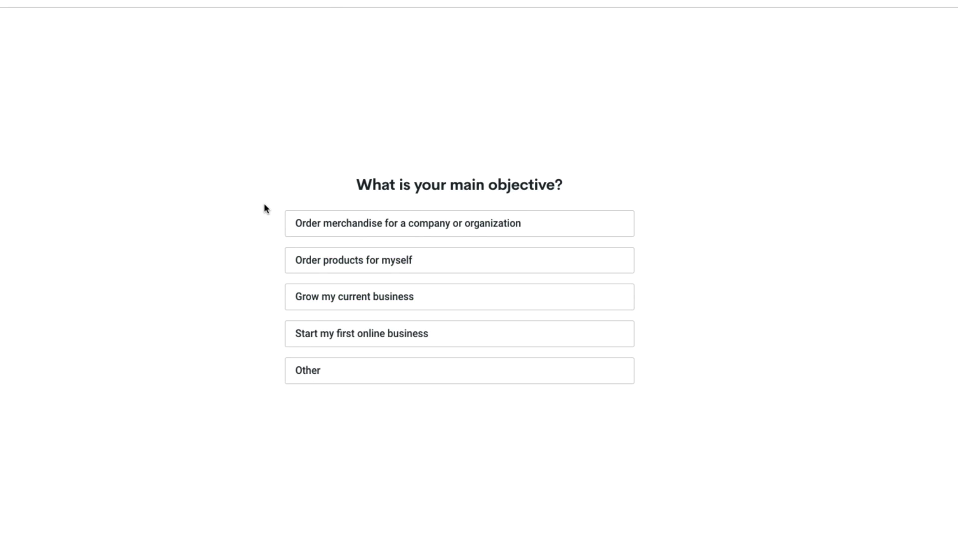
click(349, 333)
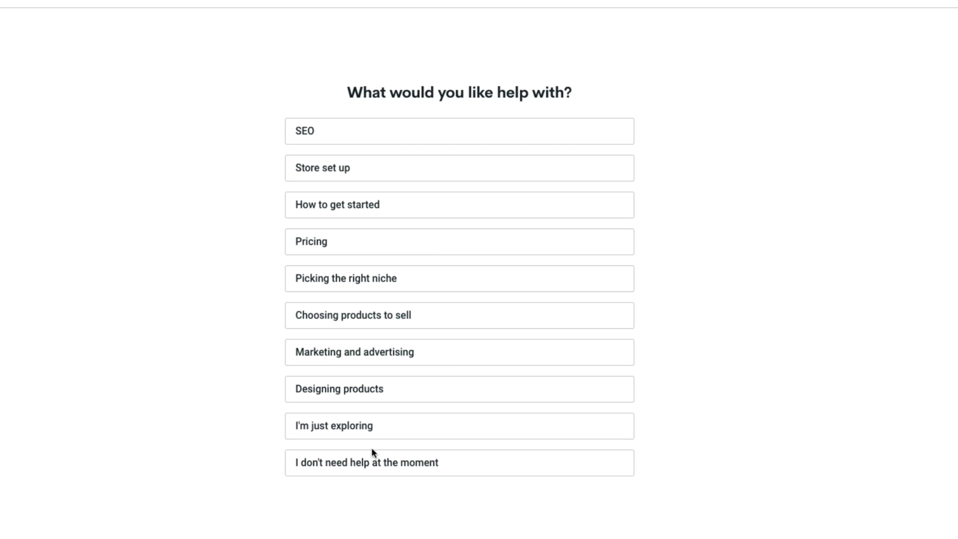
click(364, 459)
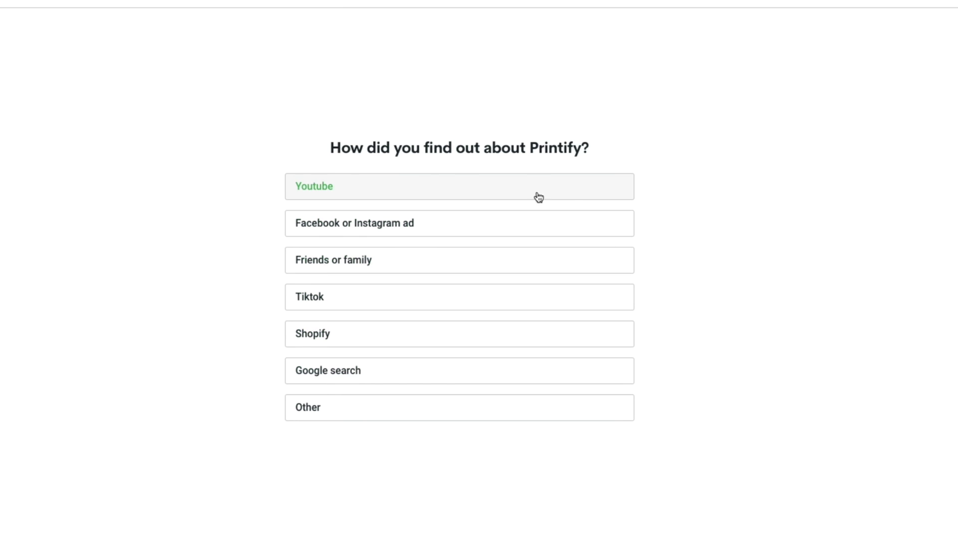
drag(309, 143, 701, 158)
click(701, 161)
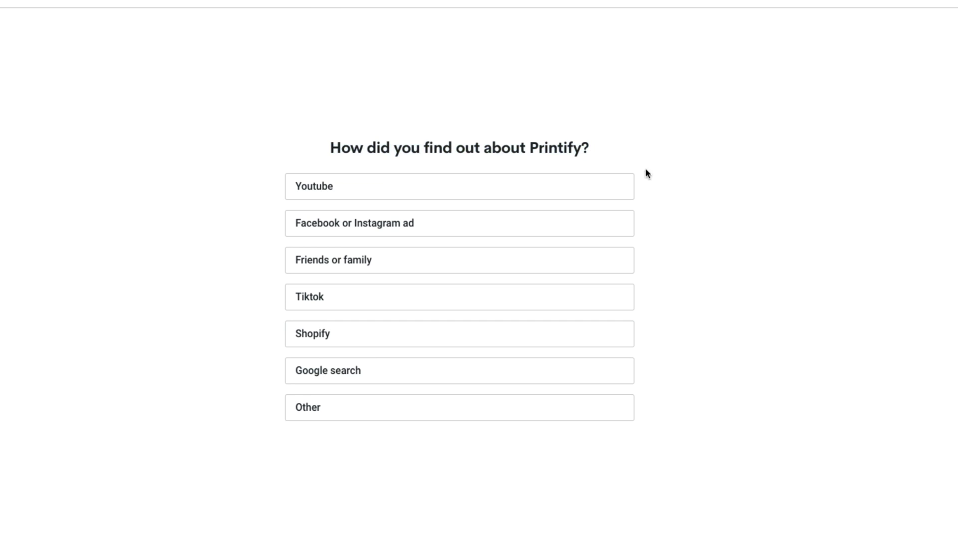
click(367, 194)
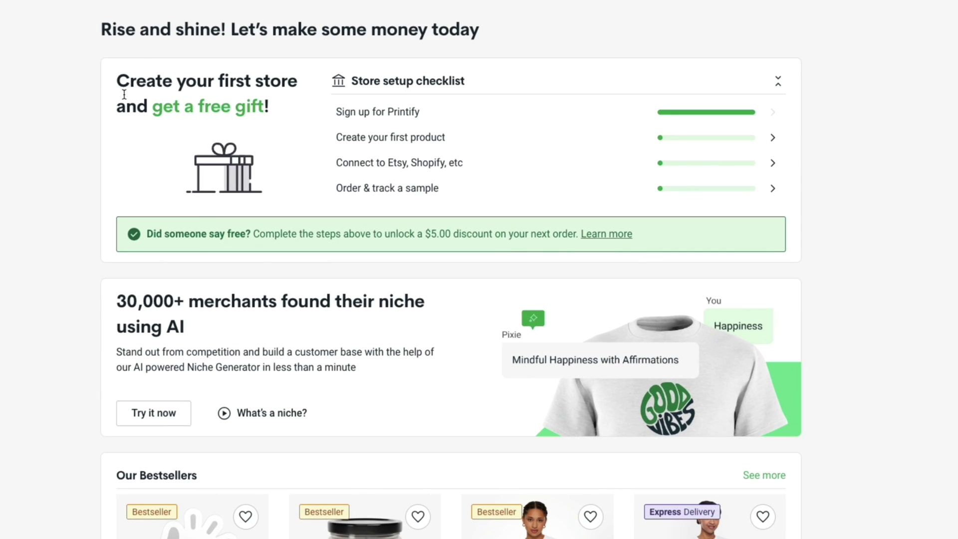
- Highlight the dashboard's Create your first store heading and the $5.00 discount offer
drag(118, 81, 276, 109)
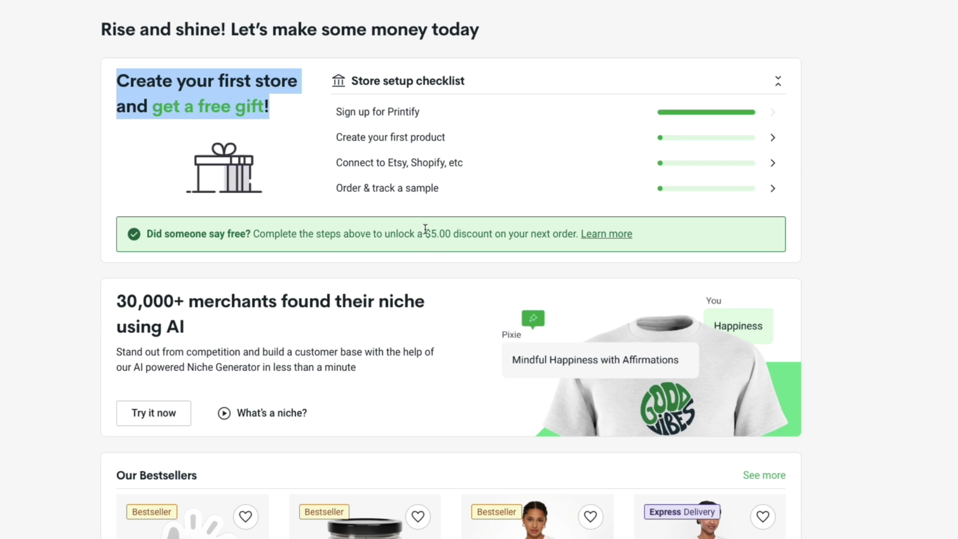
drag(425, 230, 491, 232)
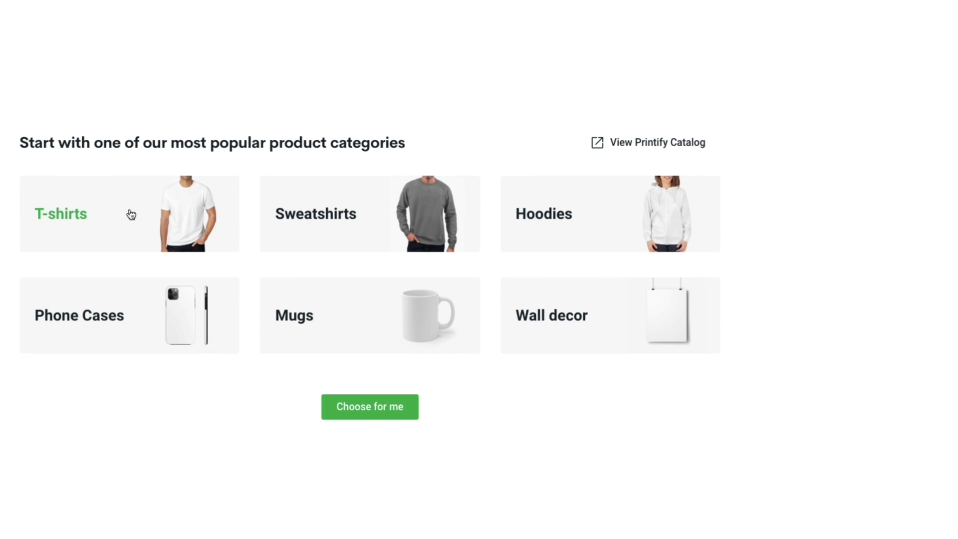
- Pick T-shirts and open the Men's Heavy Oversized Tee (AS Colour 5080) product page
click(152, 215)
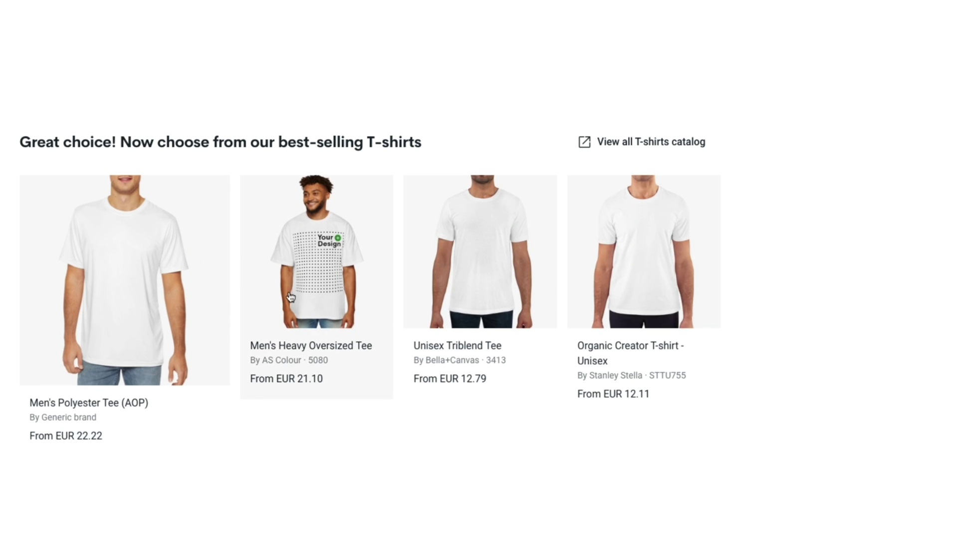
click(296, 263)
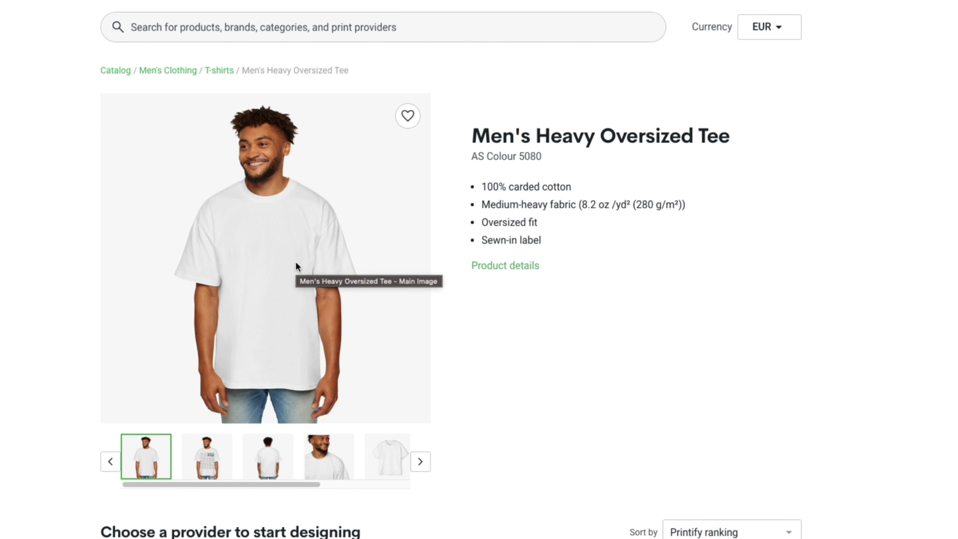
- View the tee's design-area mockup, compare provider production times, and start designing with The Print Bar
scroll(296, 261, down, 1)
click(209, 443)
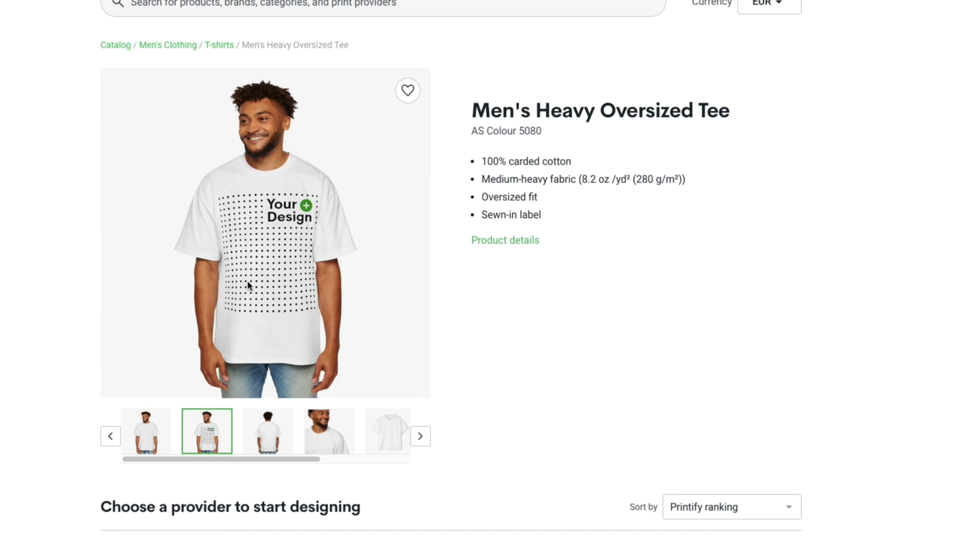
scroll(274, 279, down, 9)
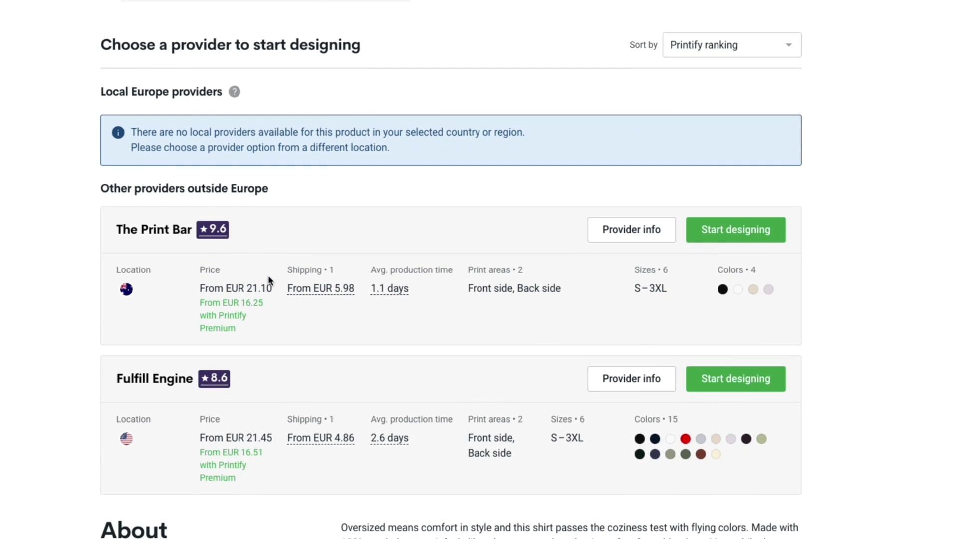
scroll(250, 273, down, 1)
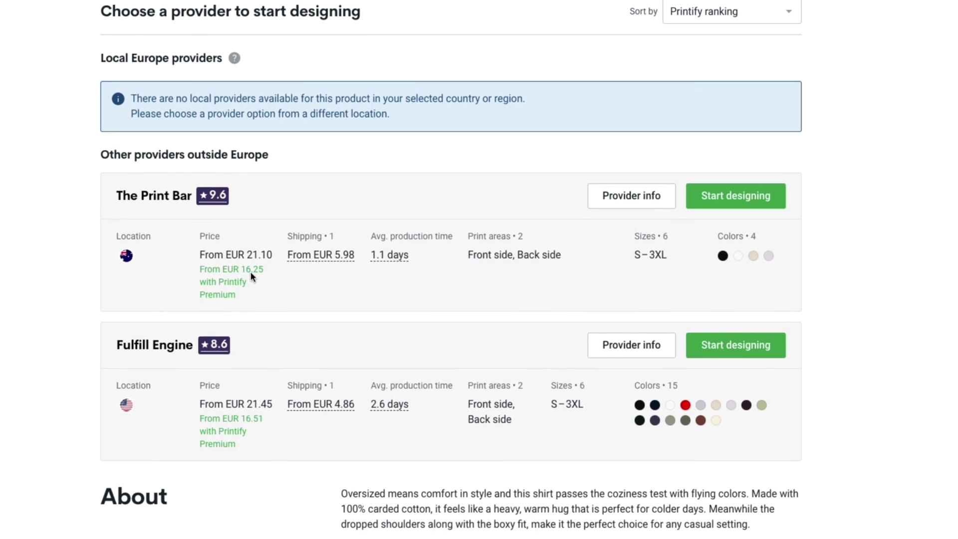
drag(368, 231, 448, 232)
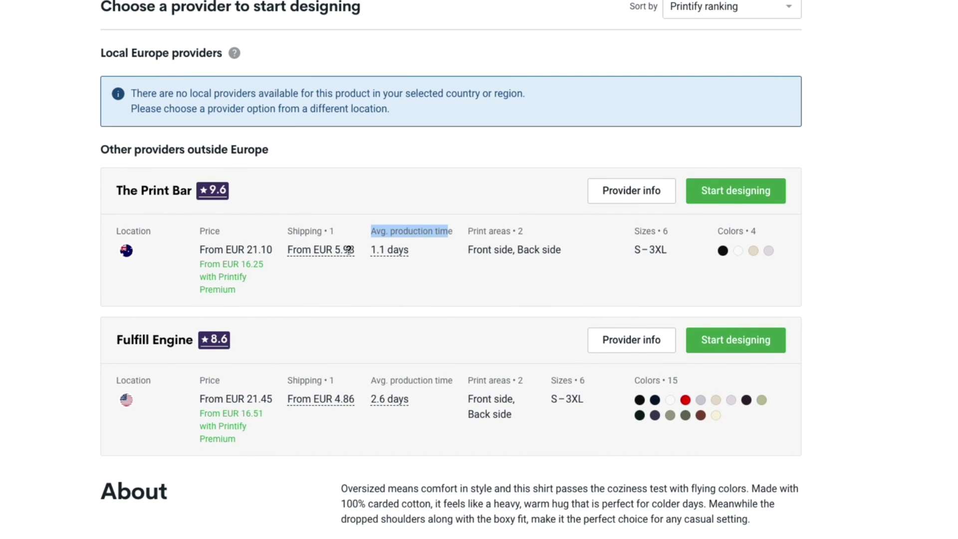
scroll(348, 250, up, 3)
scroll(196, 354, down, 1)
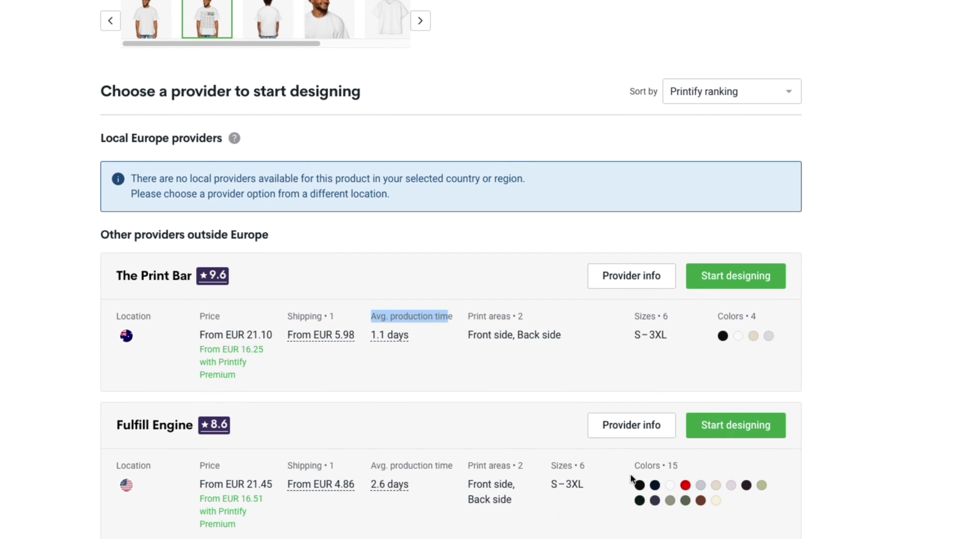
click(708, 279)
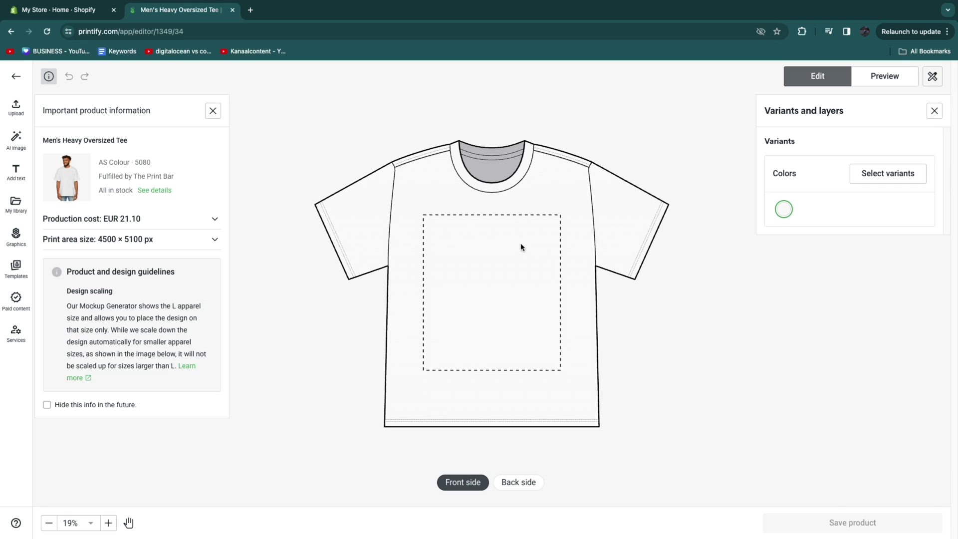
- Add Orchid, Ecru and Black to the tee's colour variants alongside White
drag(765, 114, 877, 114)
click(775, 173)
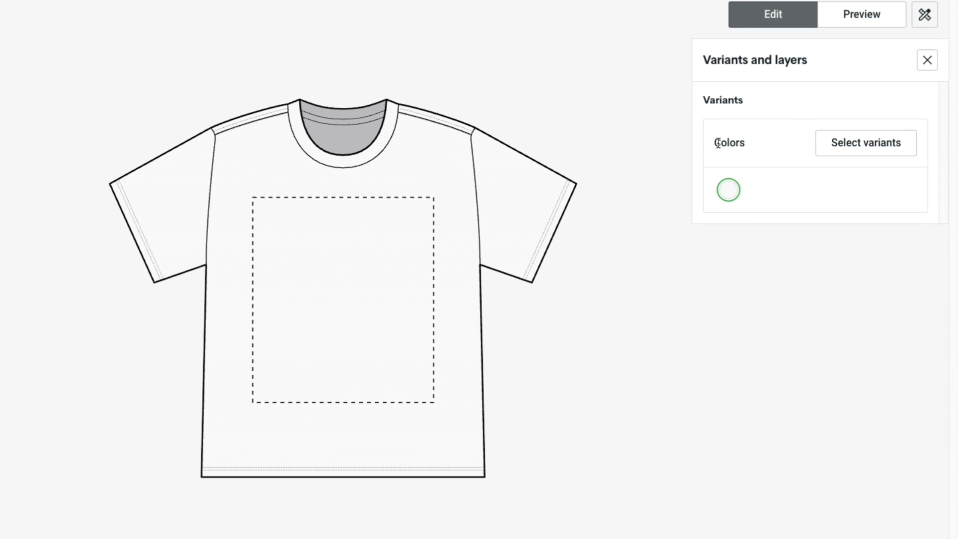
click(723, 197)
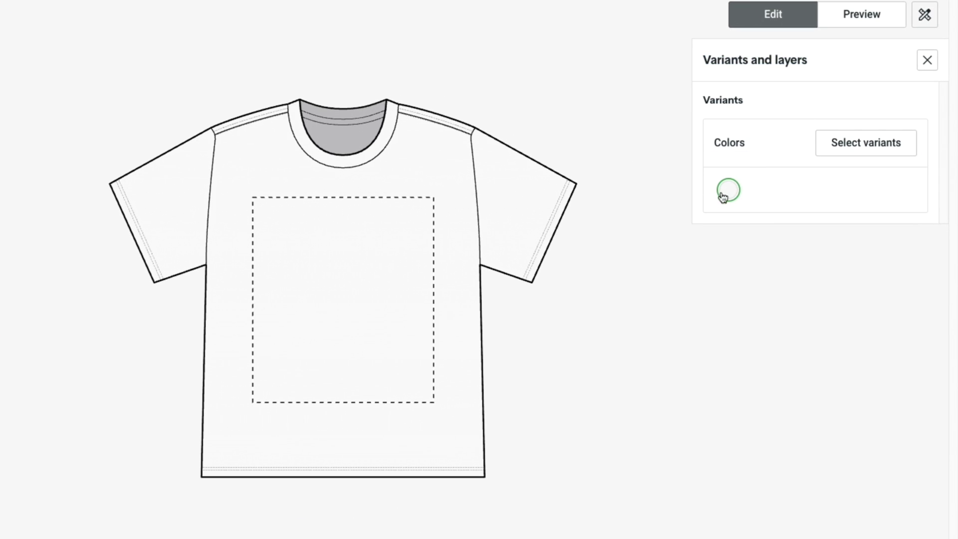
click(855, 145)
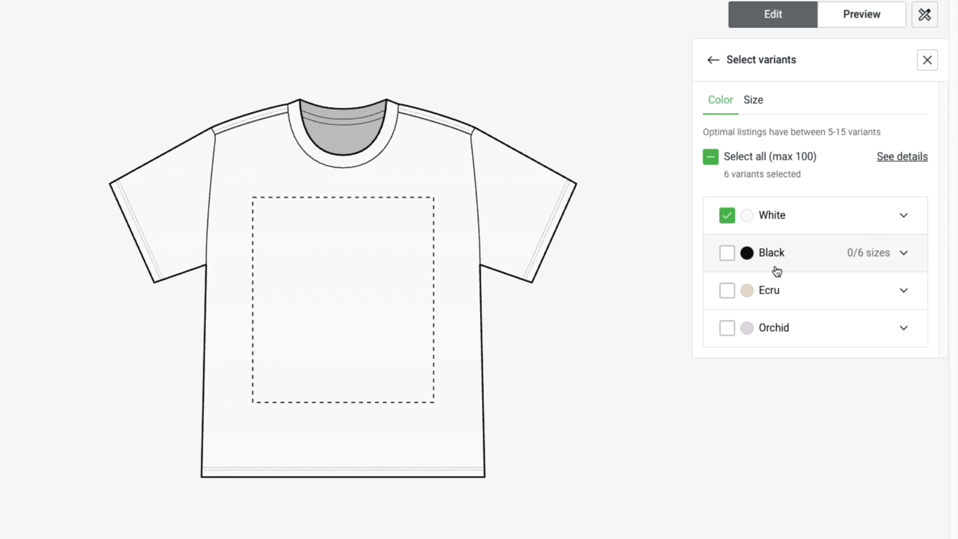
click(727, 327)
click(727, 289)
click(726, 252)
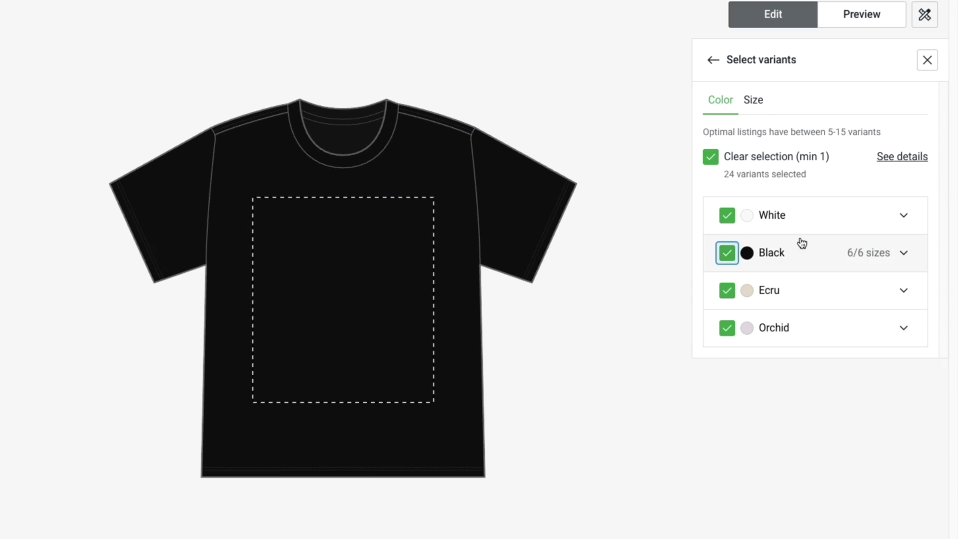
- Confirm sizes S to 3XL for 24 variants and preview the shirt in Orchid
click(753, 99)
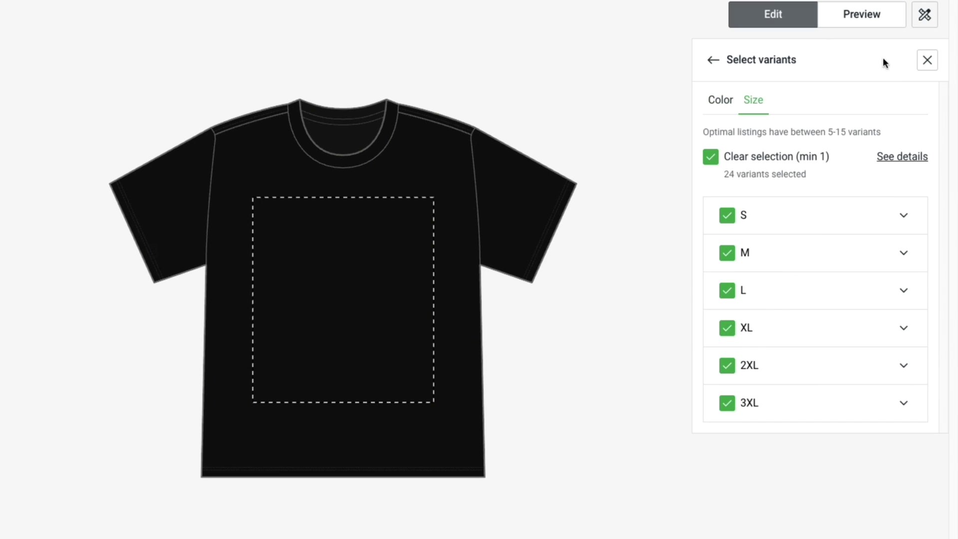
click(928, 64)
click(923, 15)
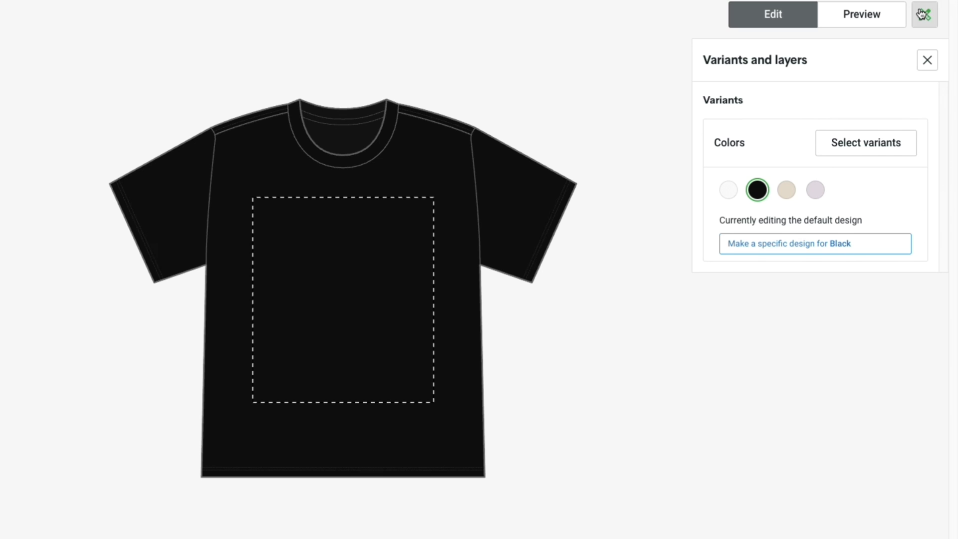
click(815, 190)
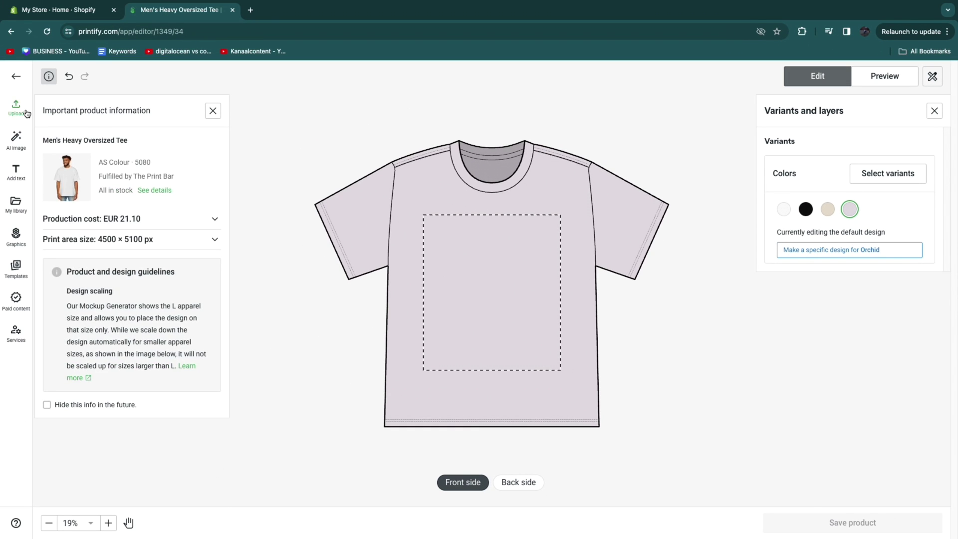
- Upload Vs. (99).png from Downloads and move it to the top right of the front print area
click(15, 107)
click(120, 150)
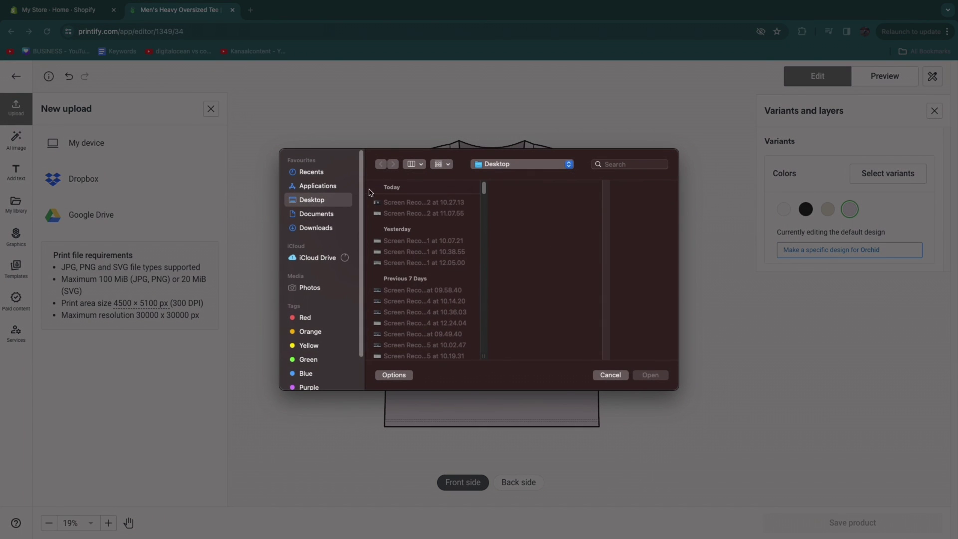
click(323, 230)
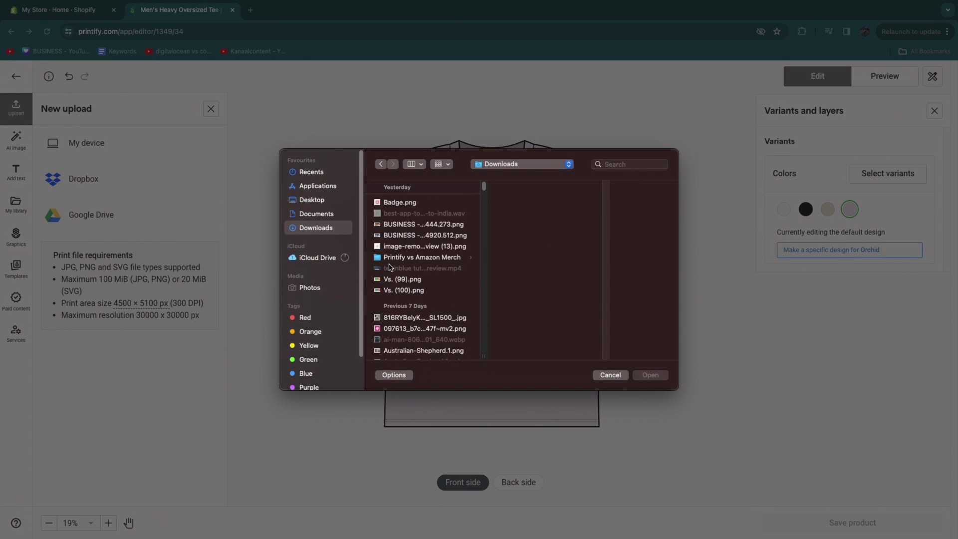
double_click(403, 279)
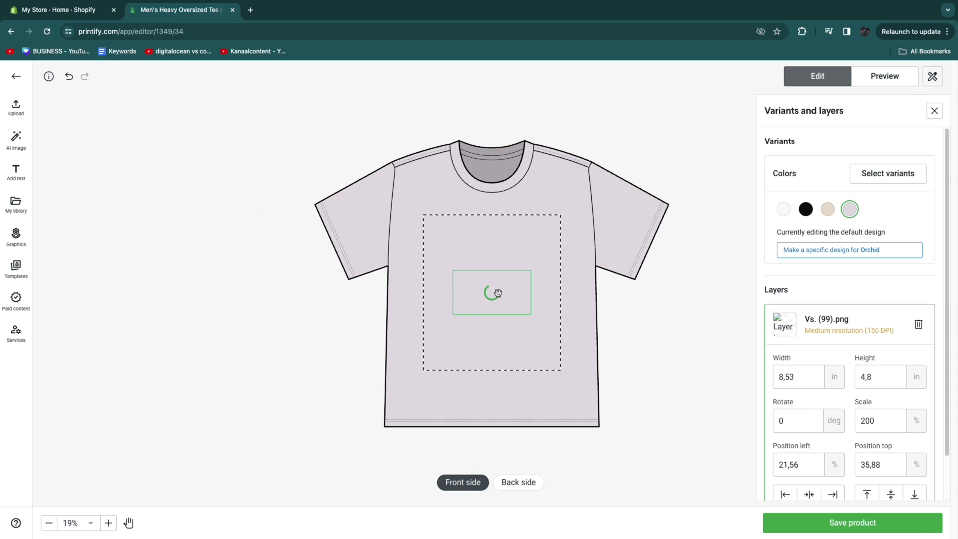
drag(498, 293, 504, 244)
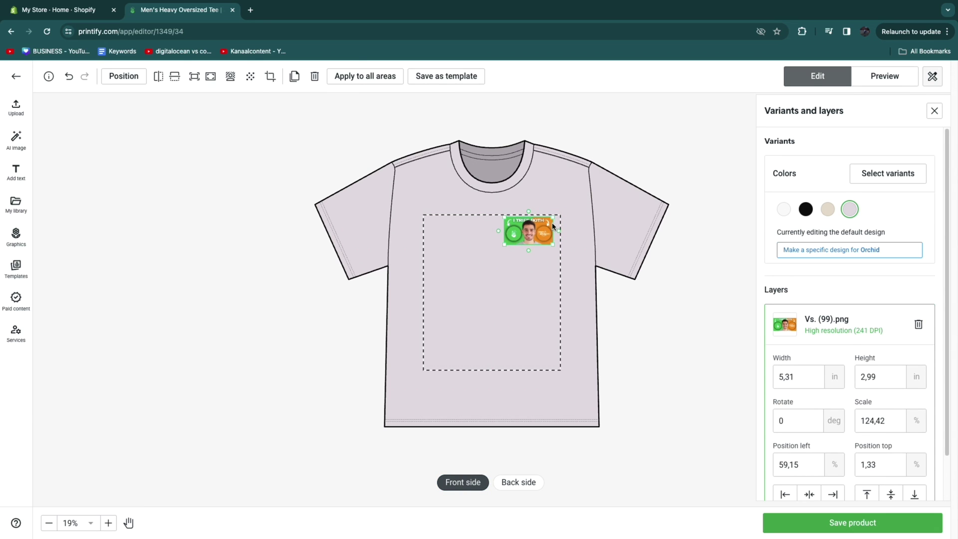
- Switch to the shirt's back and upload Australian-Shepherd.1.png from Downloads
click(519, 482)
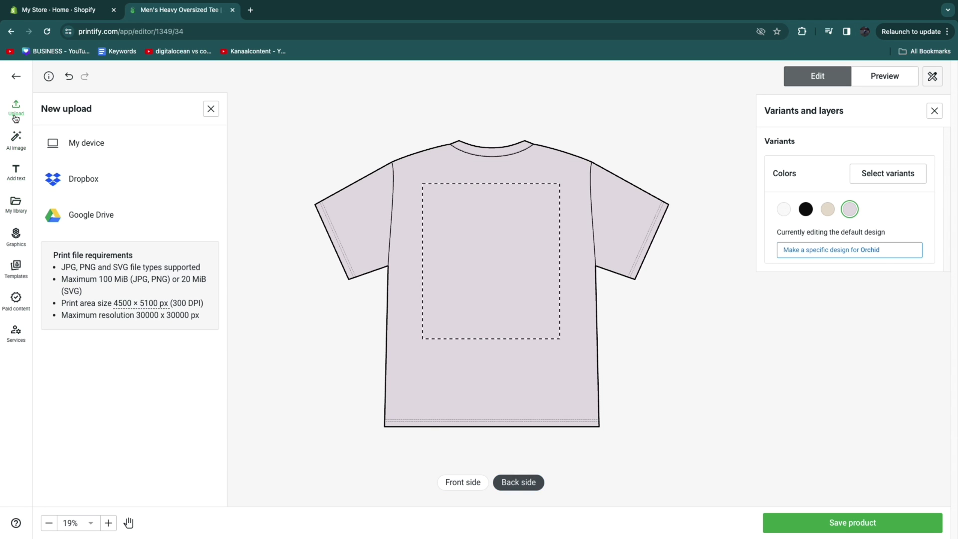
click(88, 141)
click(402, 309)
scroll(412, 313, down, 3)
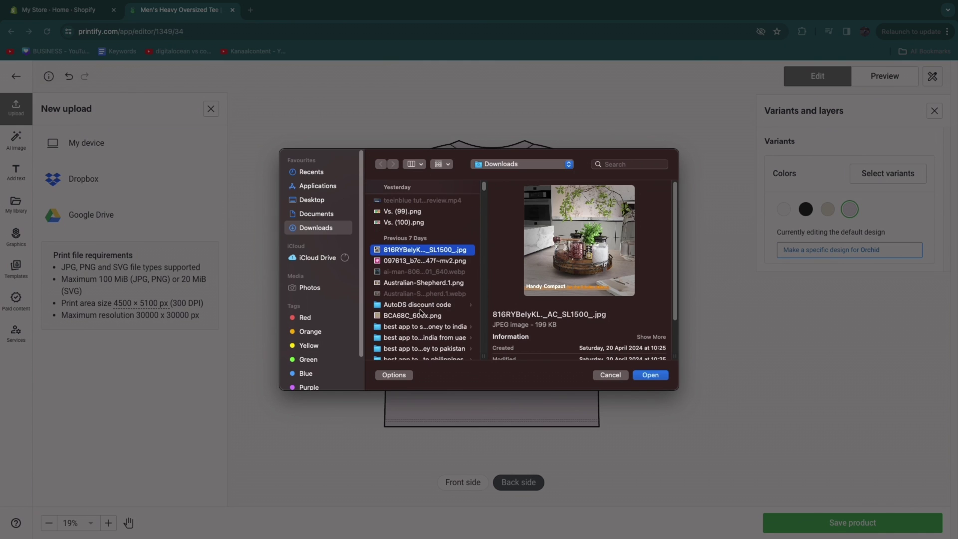
double_click(406, 282)
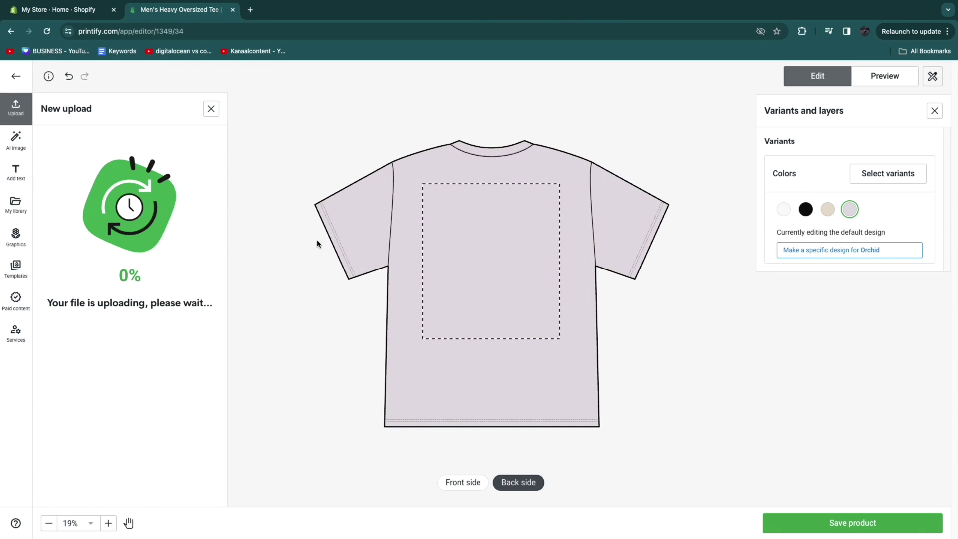
- Enlarge the dog photo to 1044.04% and position it to fill the back print area
drag(468, 275, 252, 384)
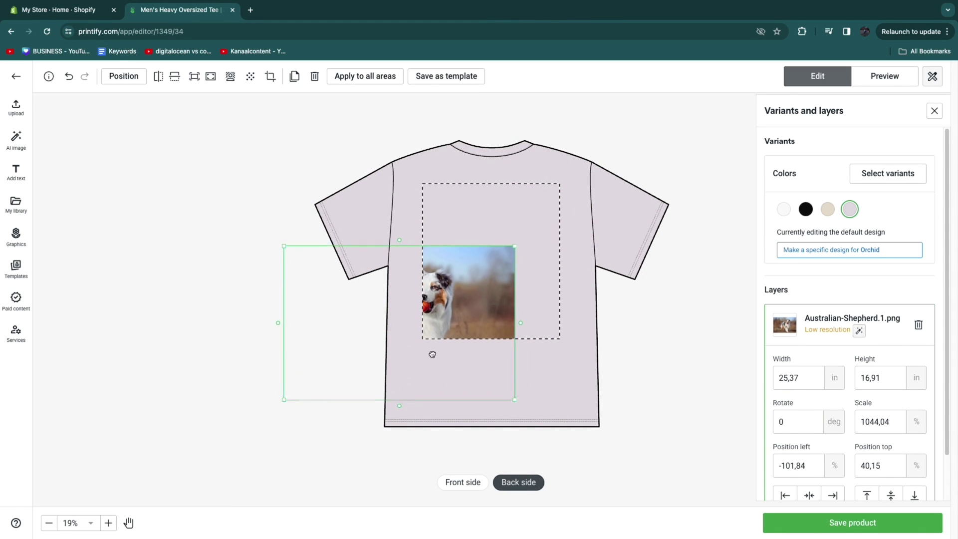
drag(432, 353, 498, 296)
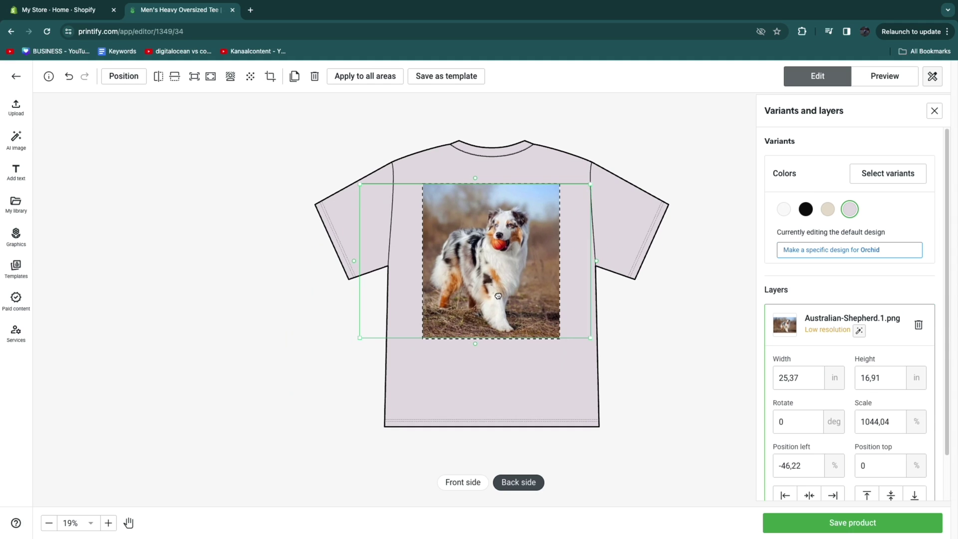
click(582, 311)
- Preview the Person Front and Person Back mockups, then show them on the black tee
click(409, 334)
click(465, 481)
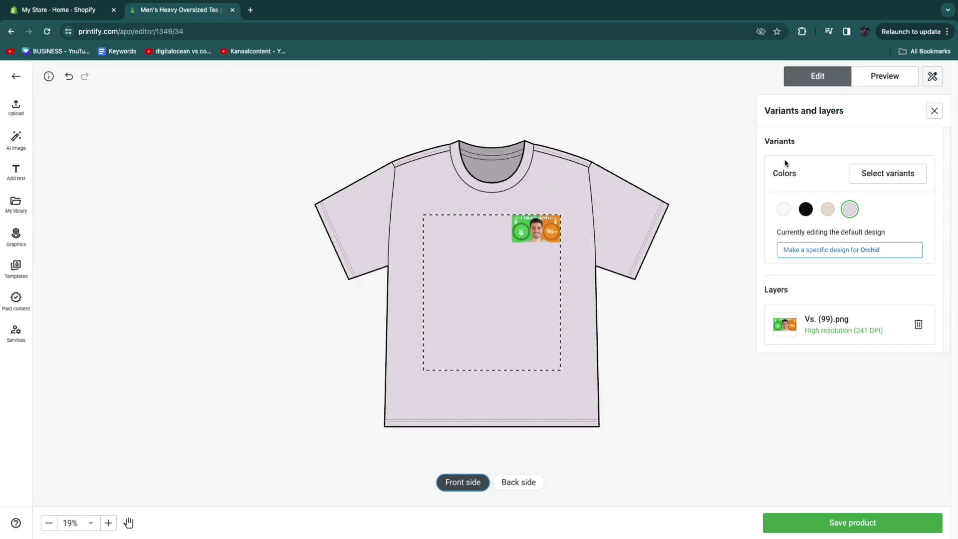
click(886, 80)
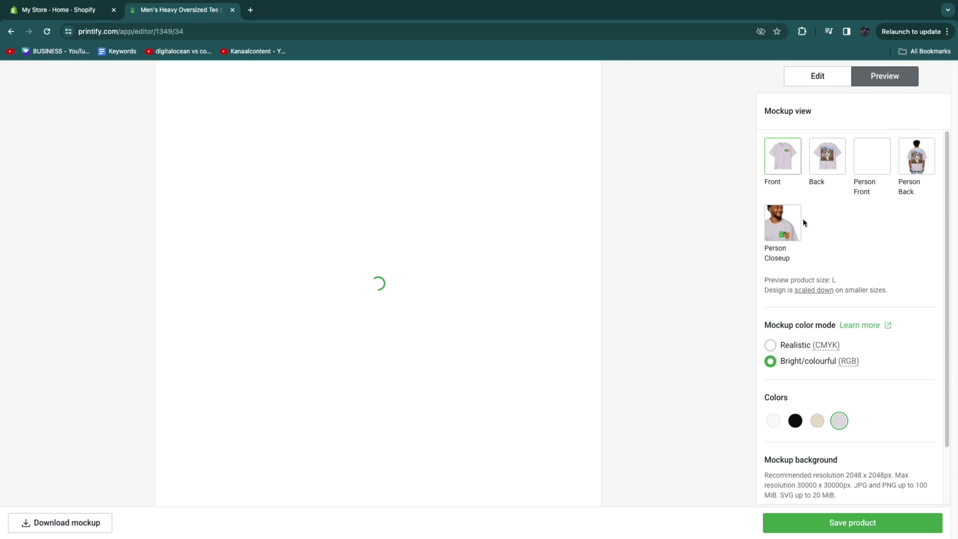
click(853, 185)
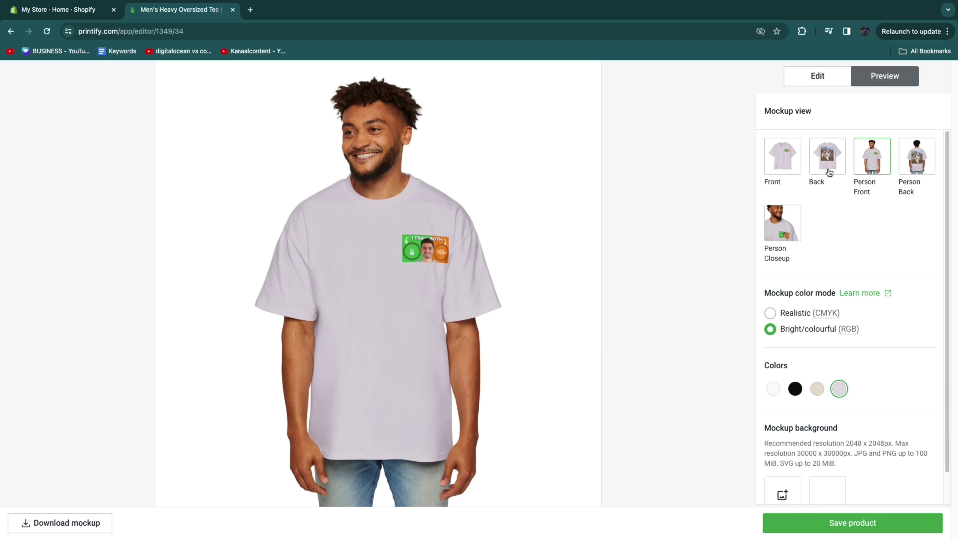
click(904, 158)
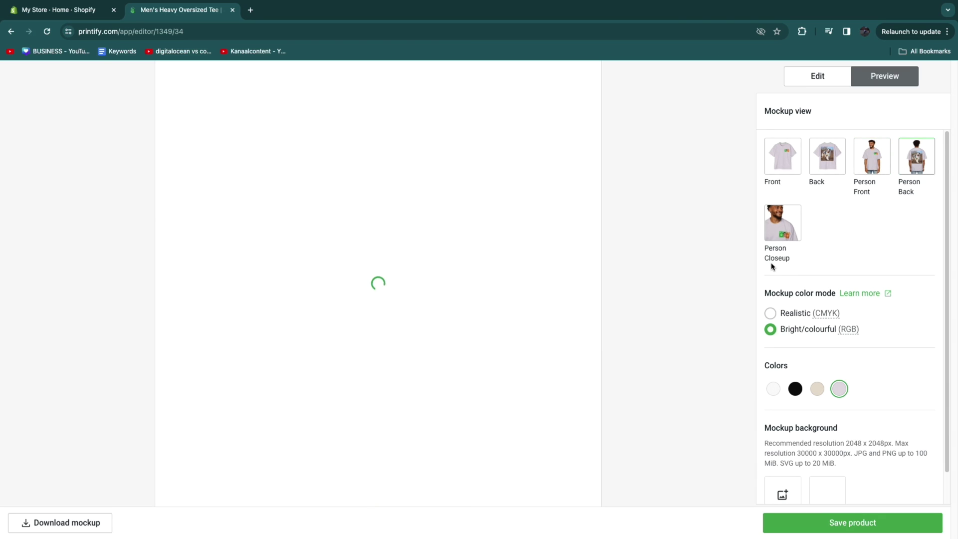
click(790, 393)
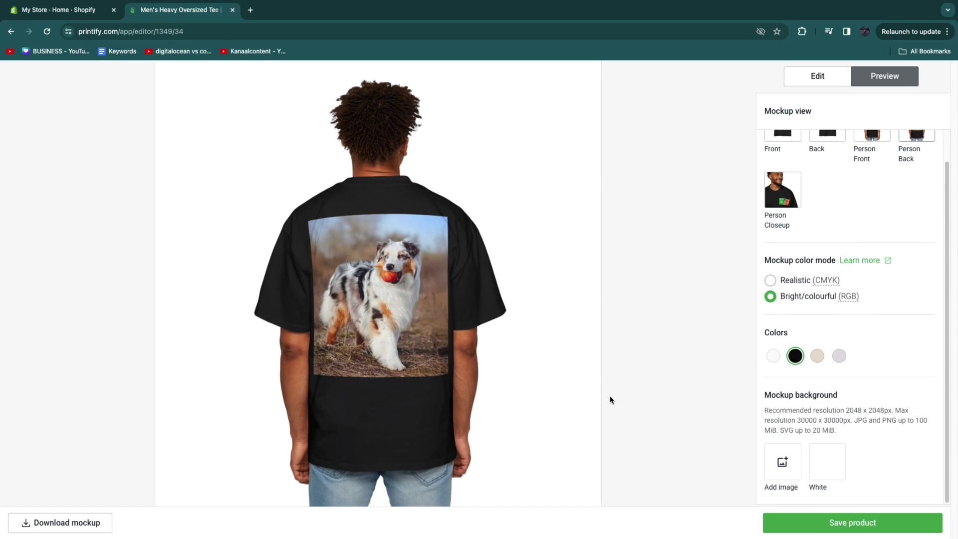
- Set BCA68C_600x.png from Downloads as the mockup background and preview the tee in Orchid
click(773, 454)
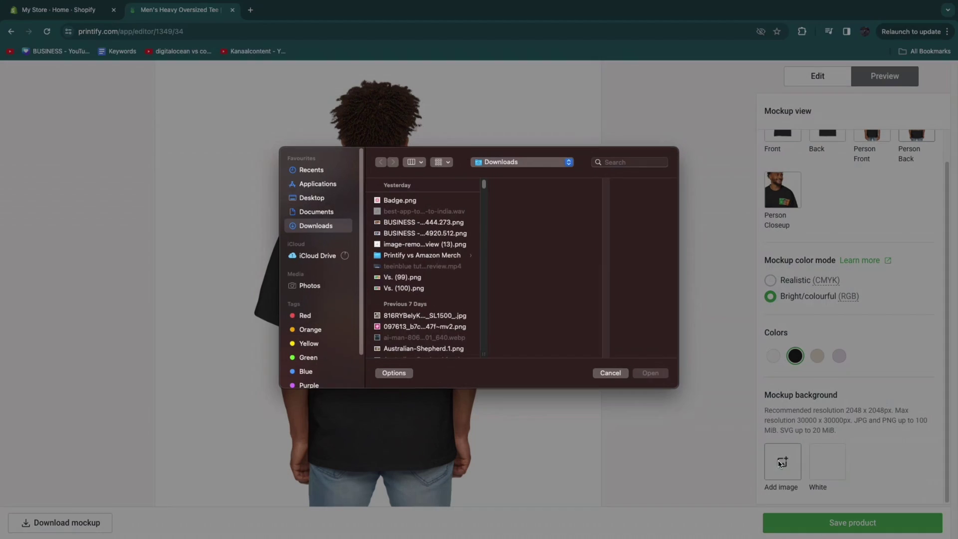
click(610, 374)
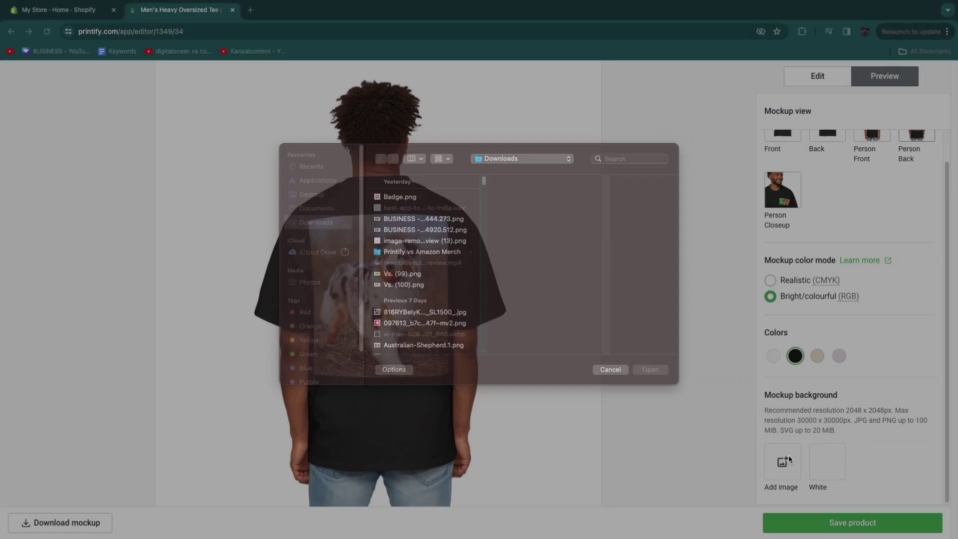
click(775, 458)
scroll(386, 342, down, 5)
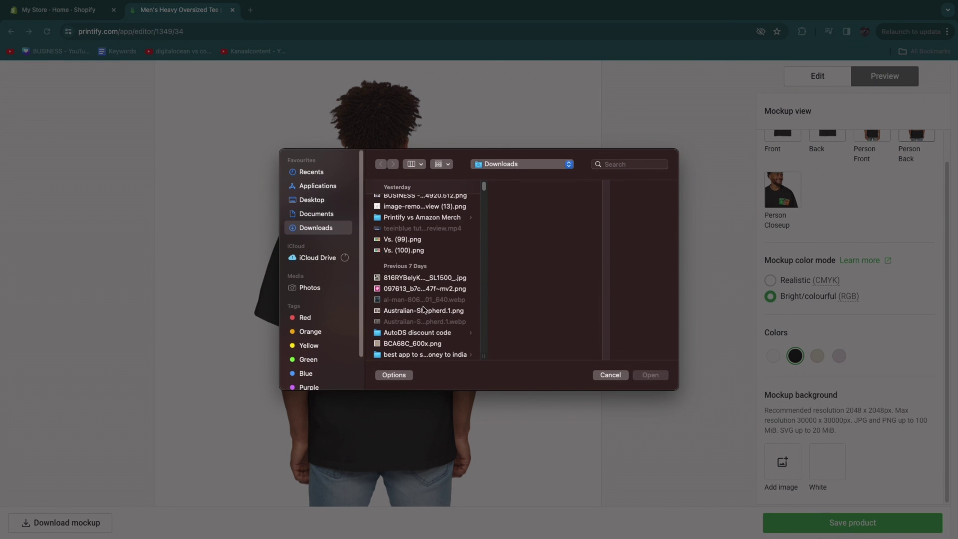
click(394, 263)
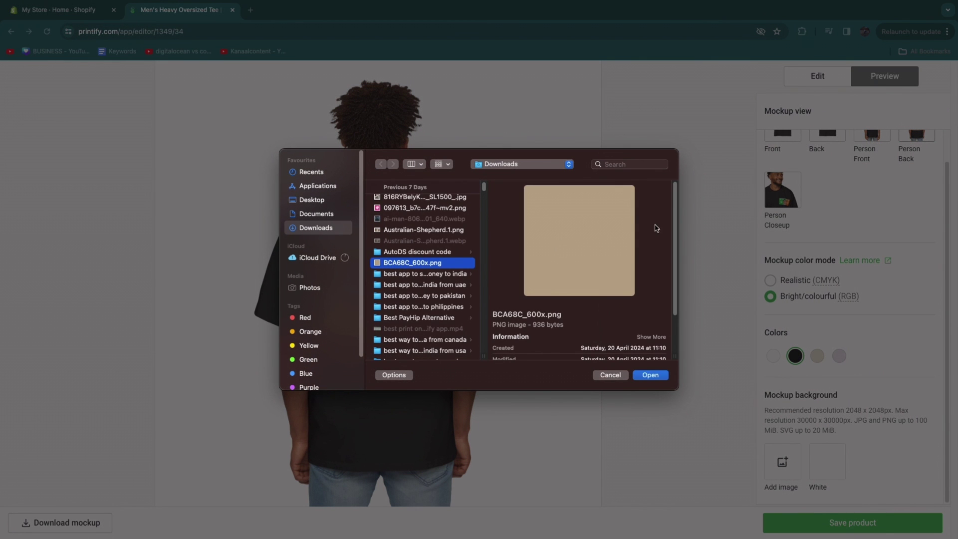
click(649, 376)
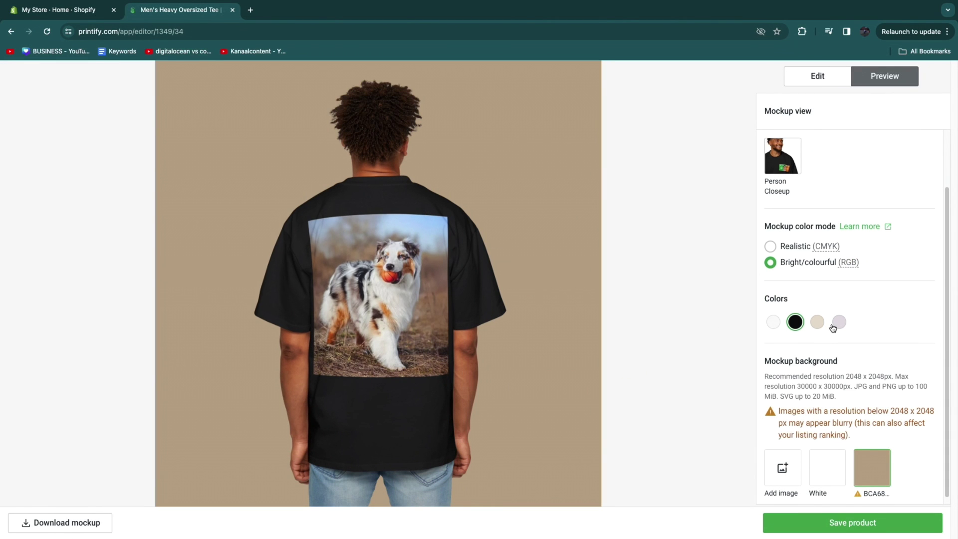
click(838, 324)
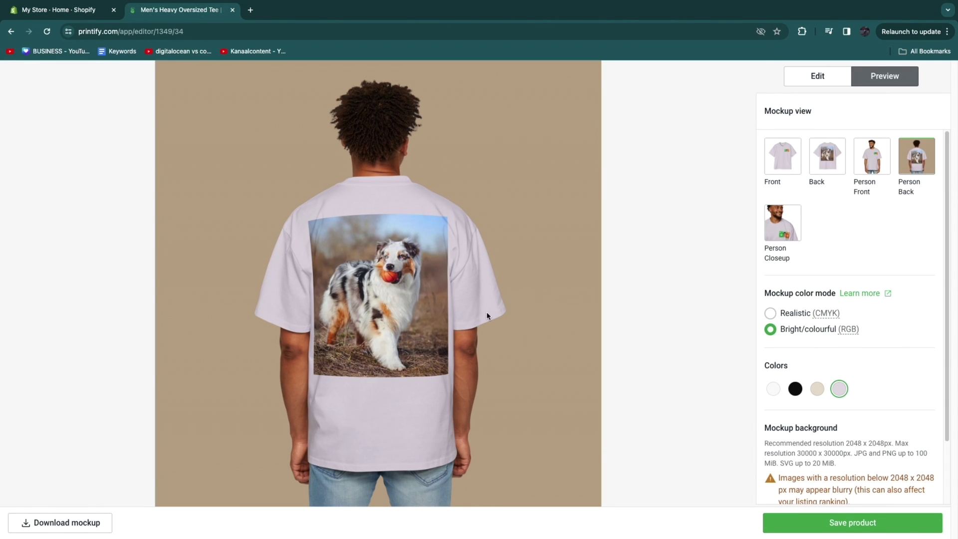
- Save the product and choose Shopify as the sales channel for publishing
click(816, 522)
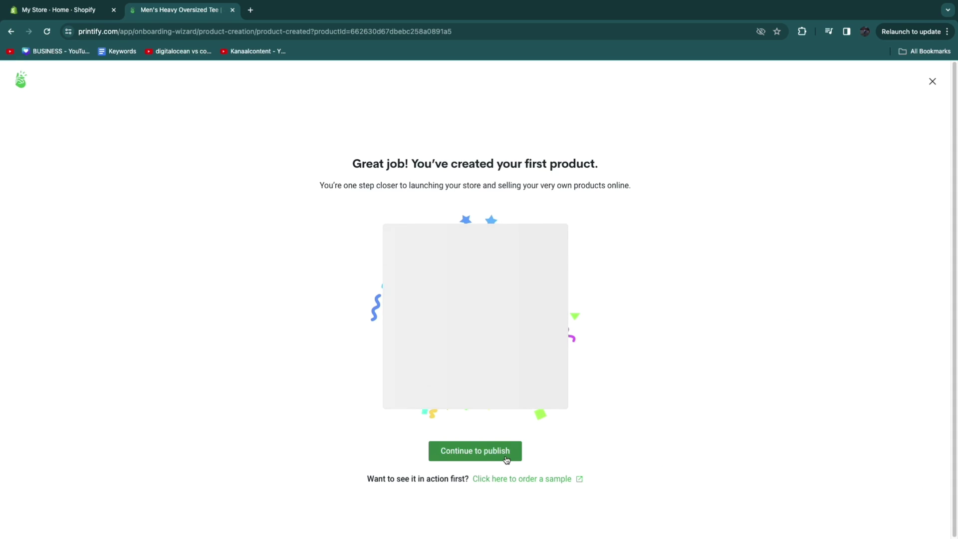
click(496, 454)
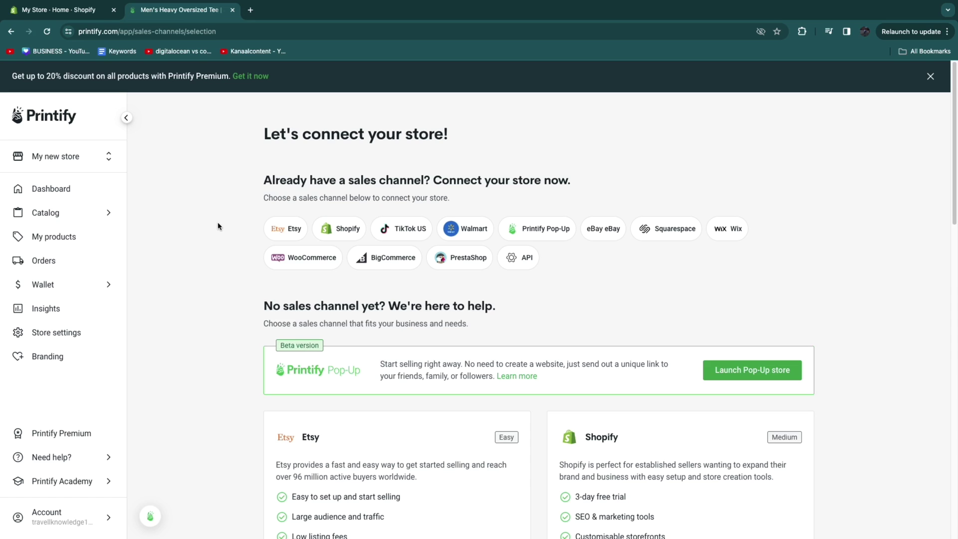
click(327, 230)
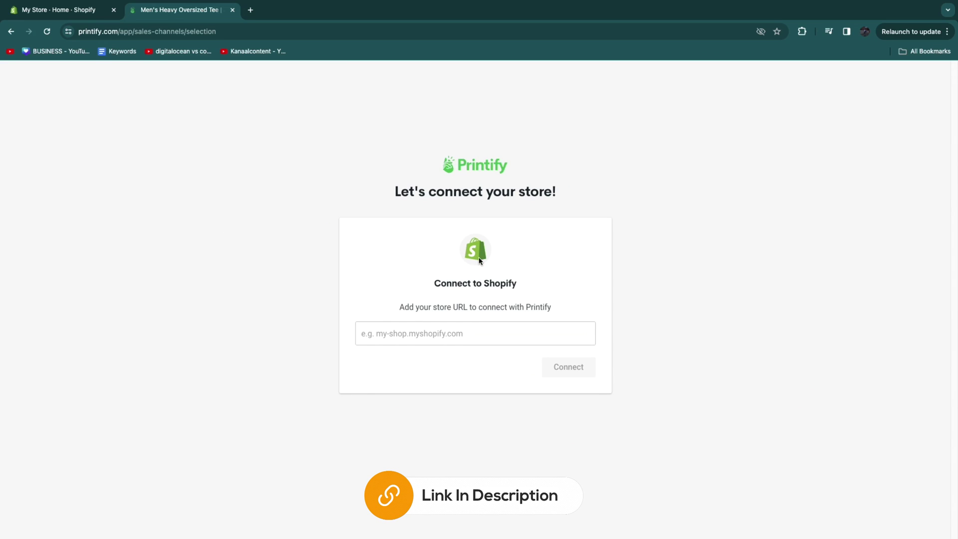
- Copy the store's myshopify domain from Shopify Settings and return to Printify's store URL field
click(68, 10)
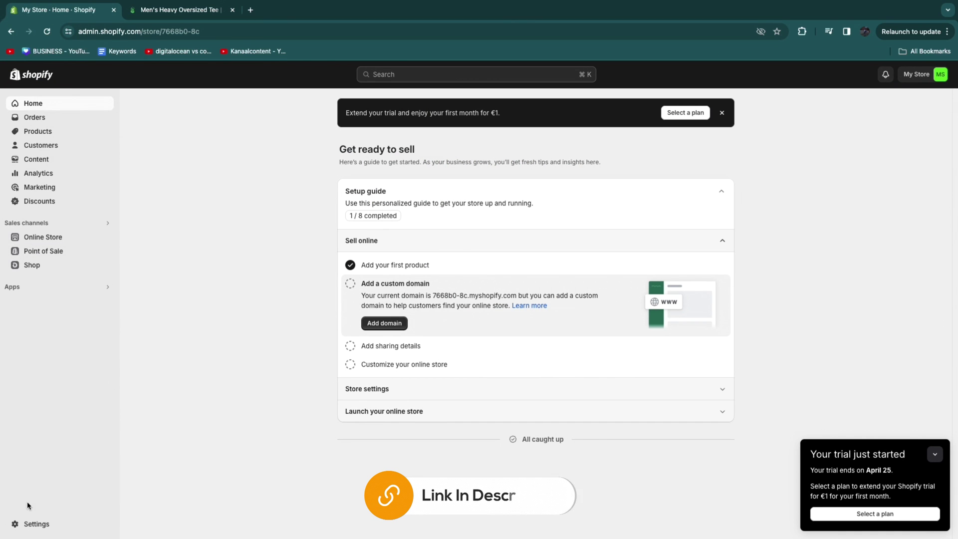
click(33, 524)
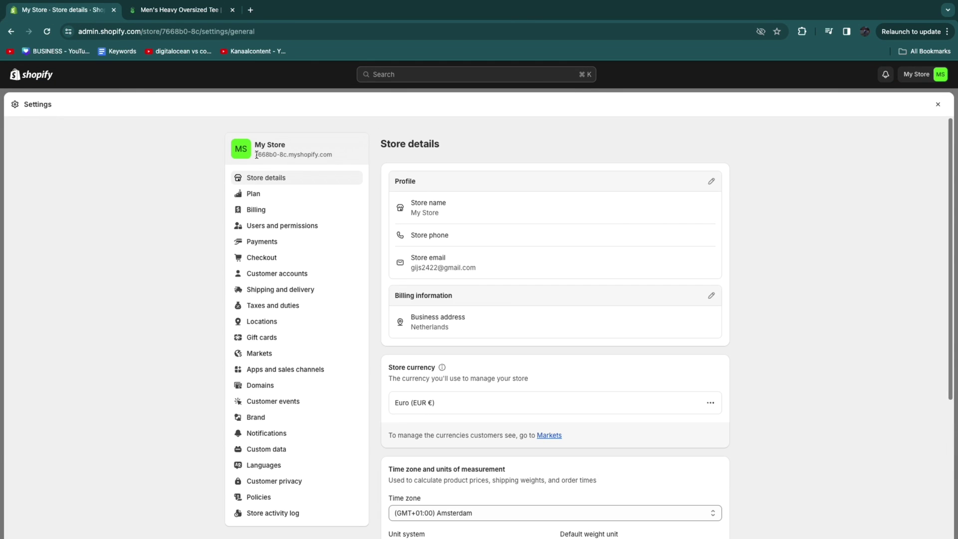
drag(255, 154, 337, 162)
key(super+c)
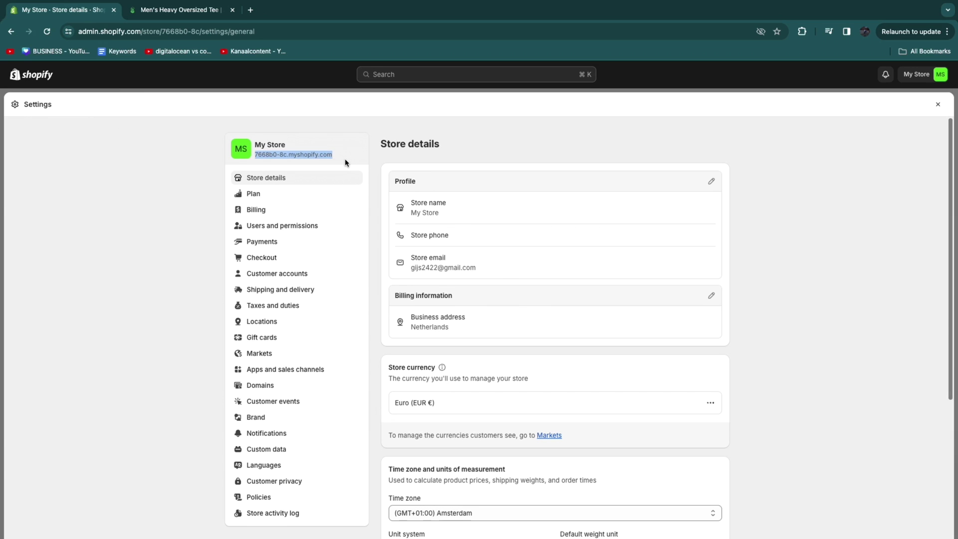
click(179, 10)
click(384, 331)
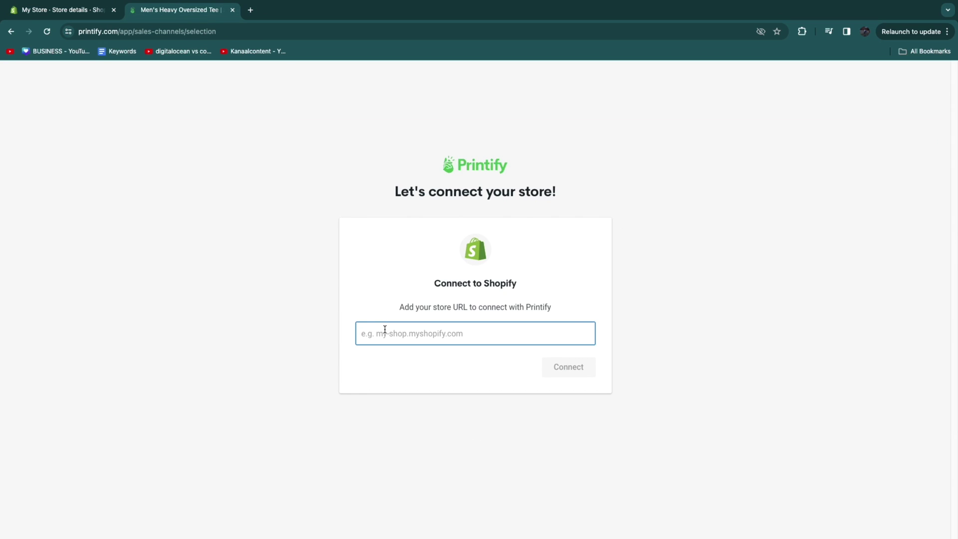
- Paste the myshopify domain, connect the store, and install the Printify app in Shopify
key(super+v)
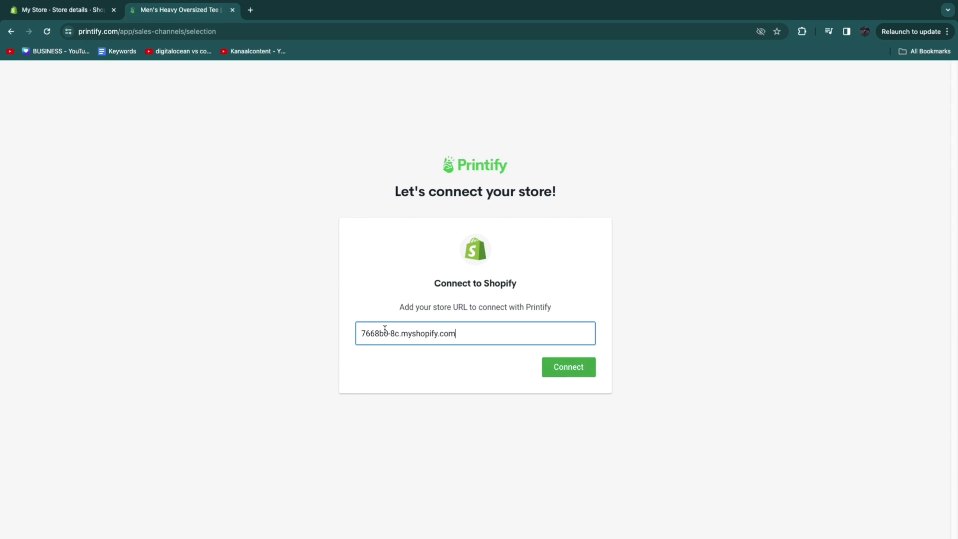
click(553, 375)
click(658, 292)
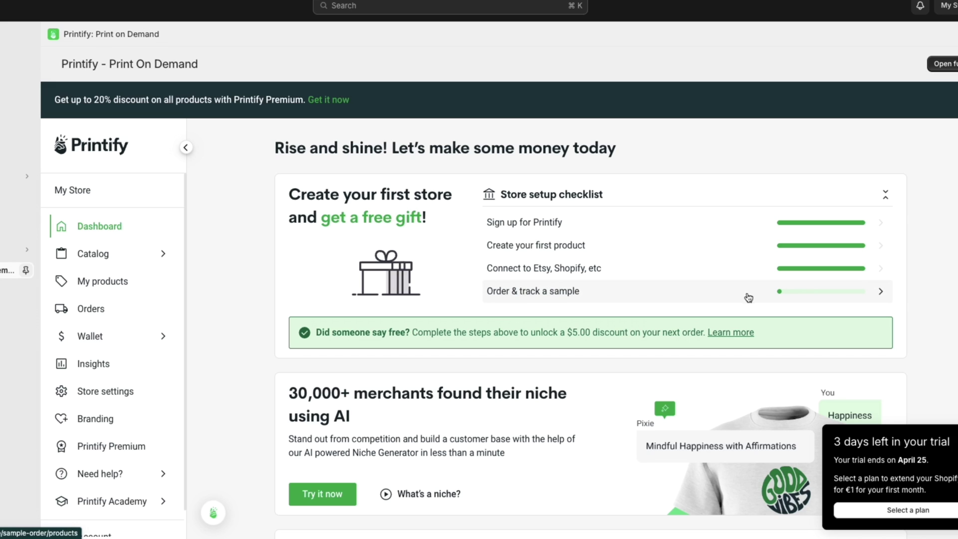
- Collapse the Store setup checklist and go to the My products list
click(886, 196)
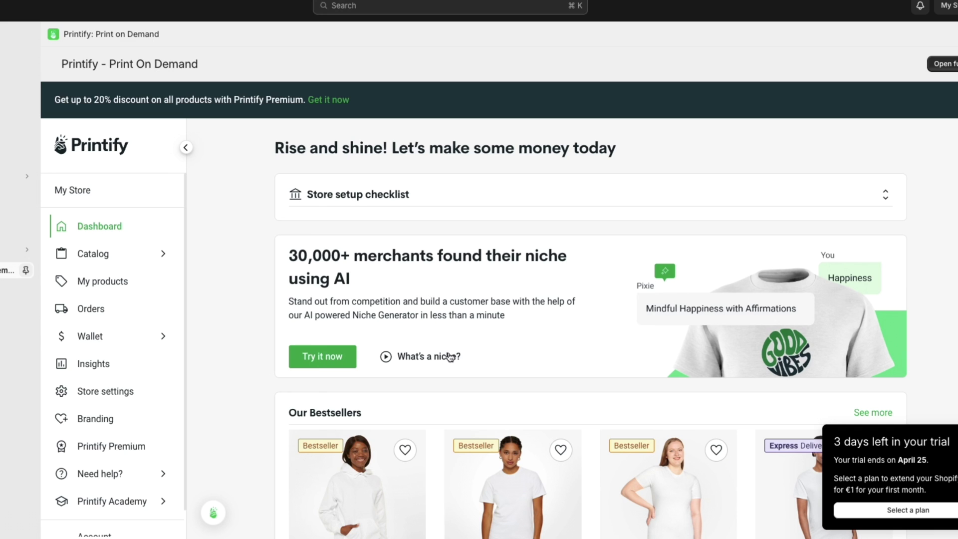
click(107, 282)
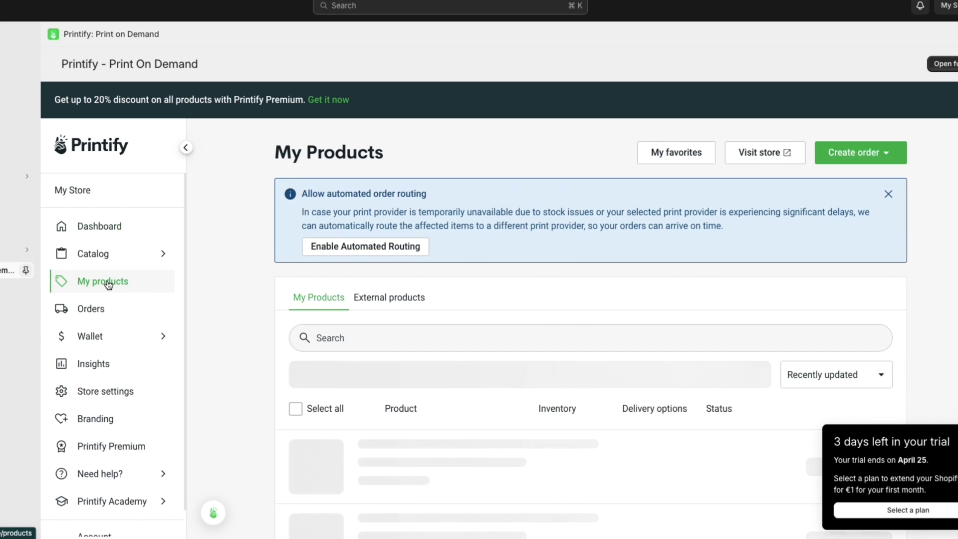
scroll(428, 246, down, 2)
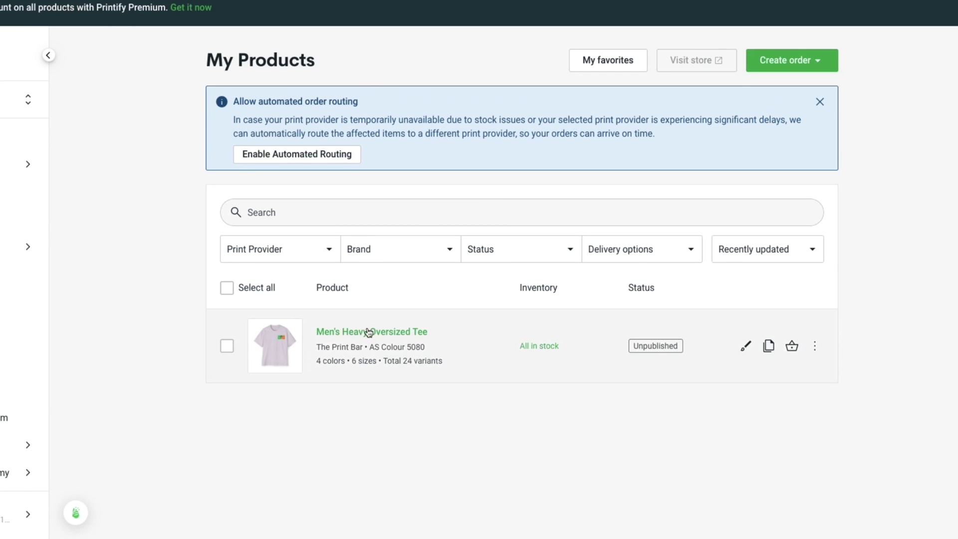
- Open the Men's Heavy Oversized Tee, select all 24 variants and review their retail prices
click(386, 335)
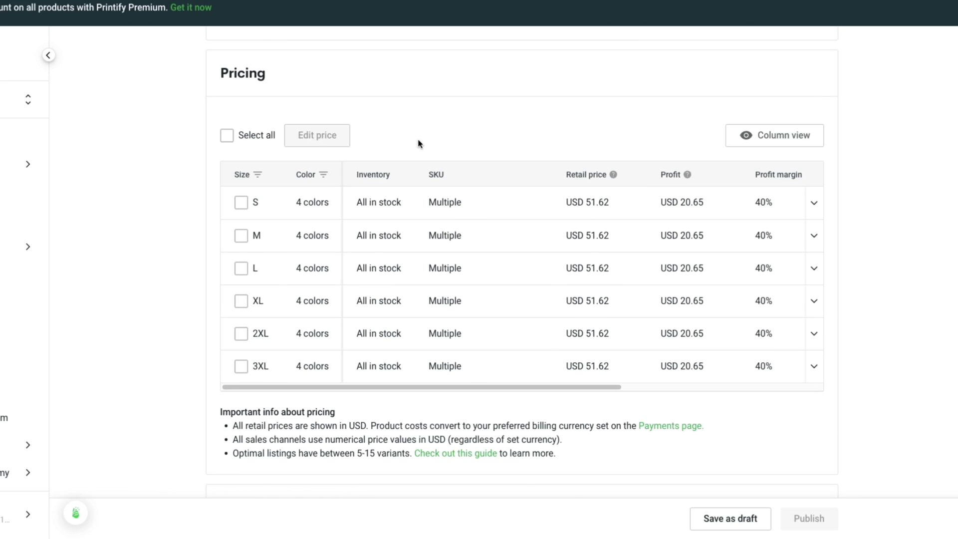
click(226, 136)
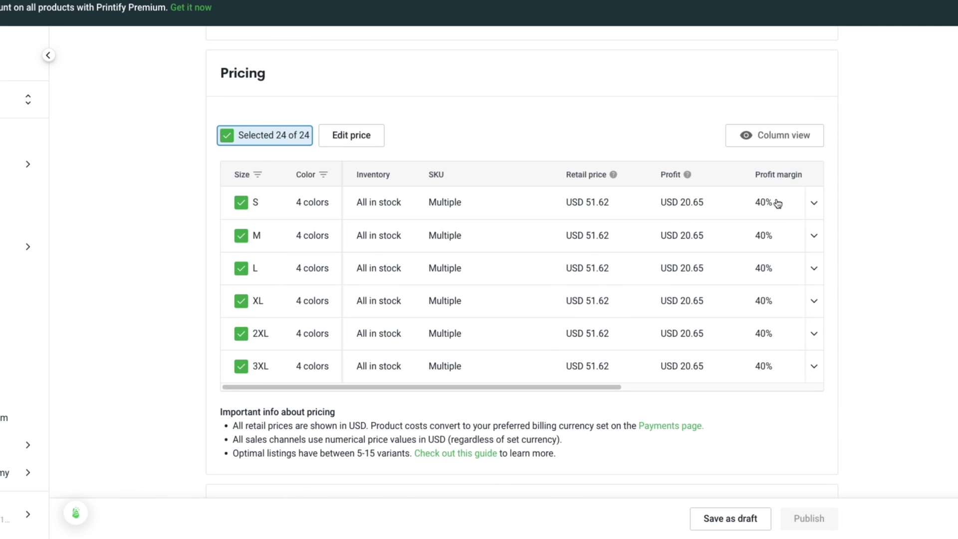
mouse_move(764, 191)
drag(567, 173, 606, 175)
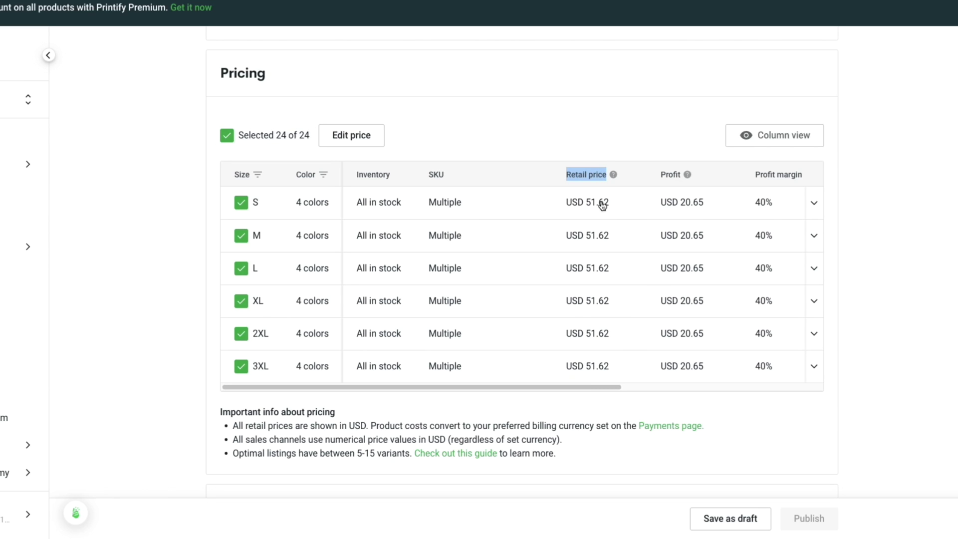
scroll(465, 350, down, 3)
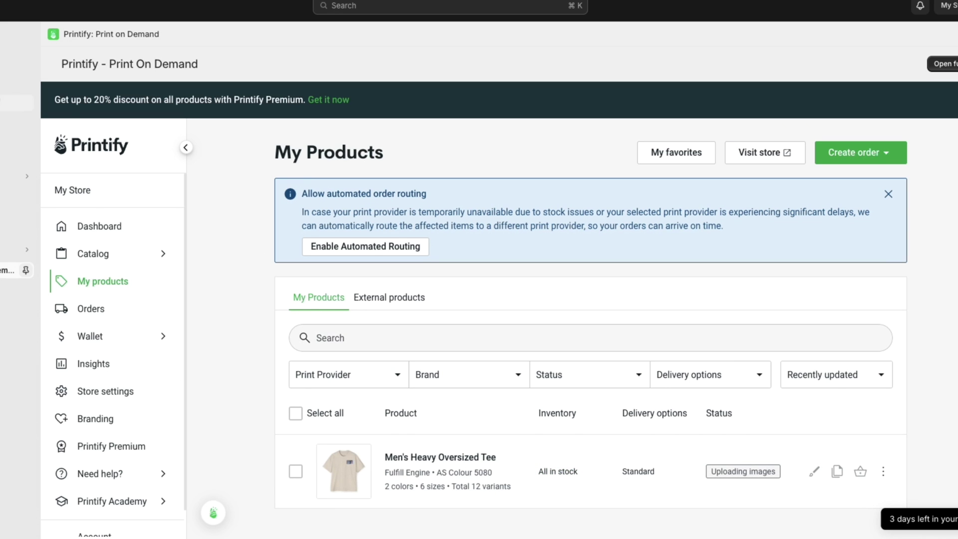
- Open the tee from Shopify's Products list, select its title, and scroll through media, variants and search listing
click(17, 70)
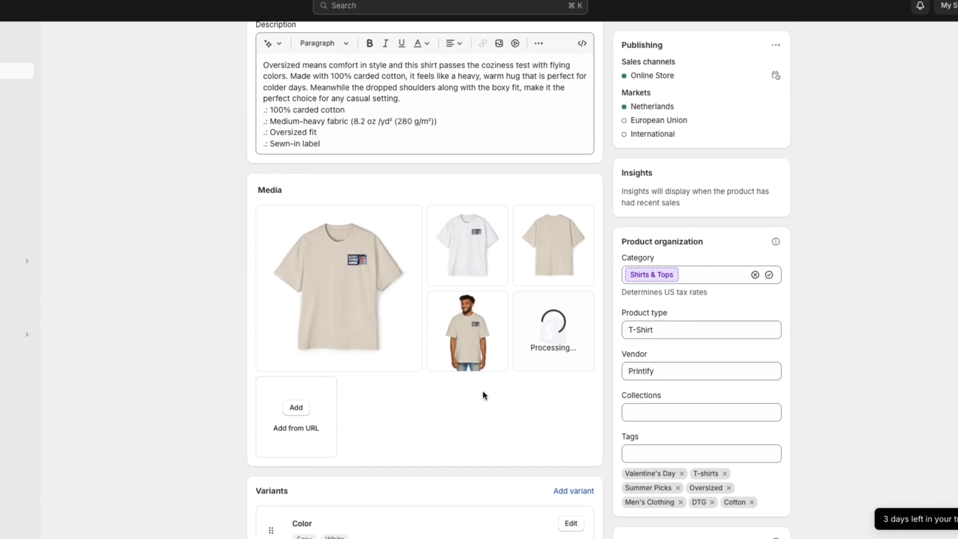
scroll(479, 344, up, 2)
click(276, 99)
triple_click(436, 96)
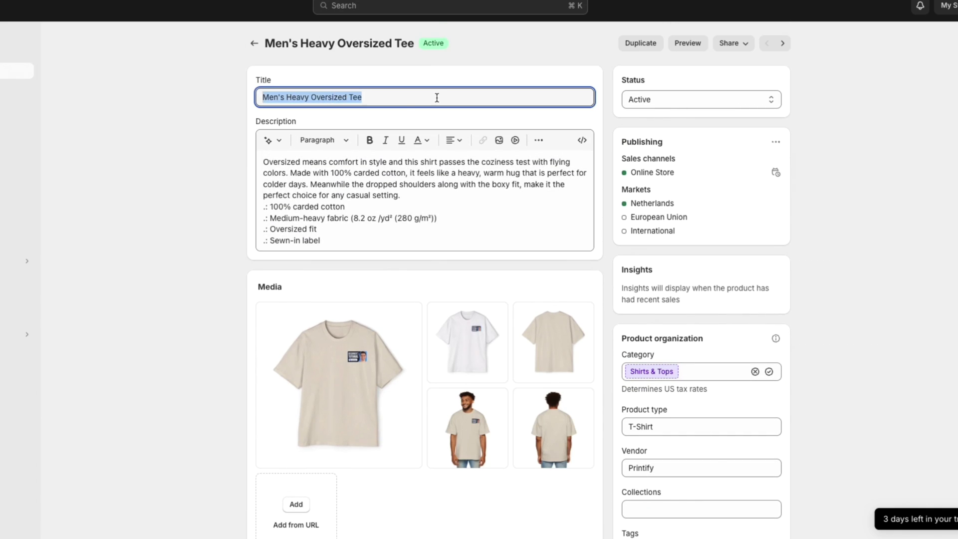
scroll(339, 349, down, 8)
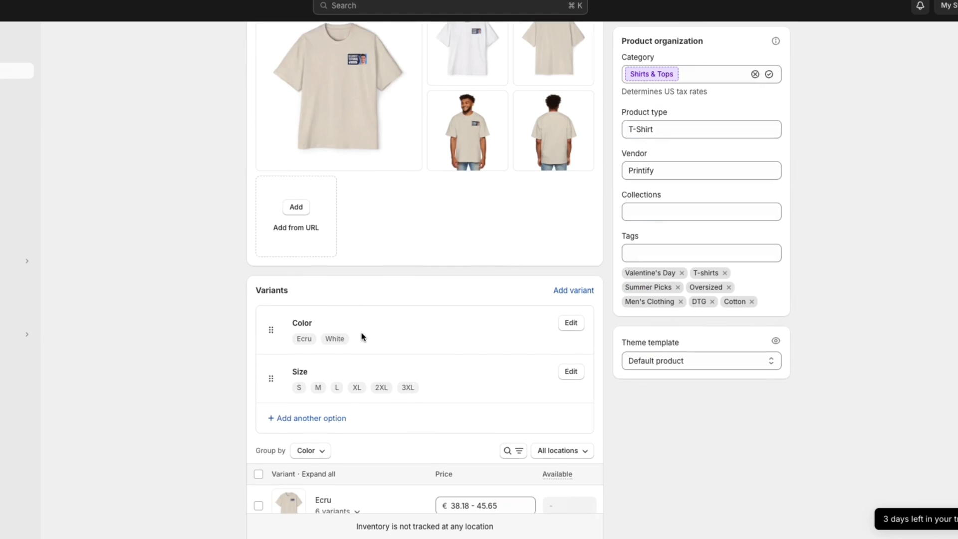
scroll(342, 369, down, 1)
scroll(445, 374, down, 2)
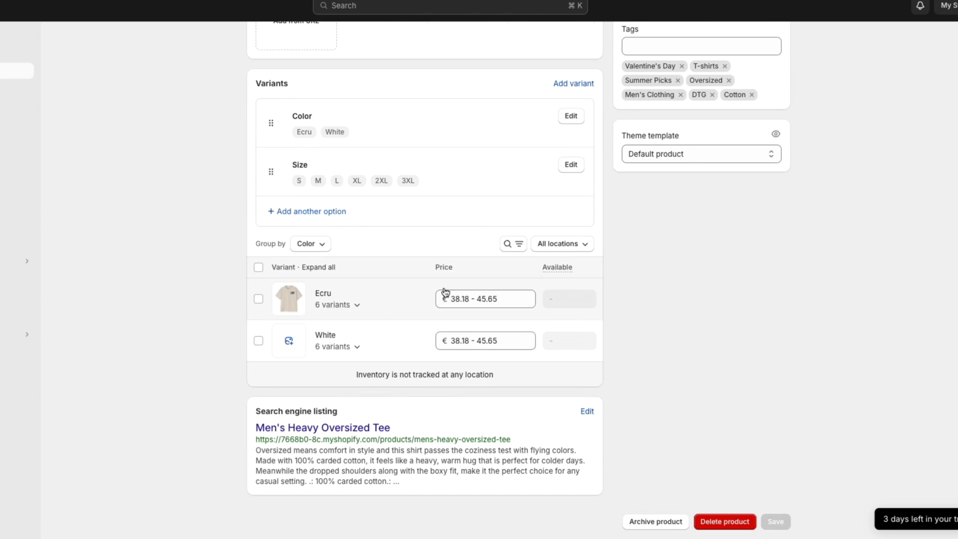
scroll(513, 288, up, 11)
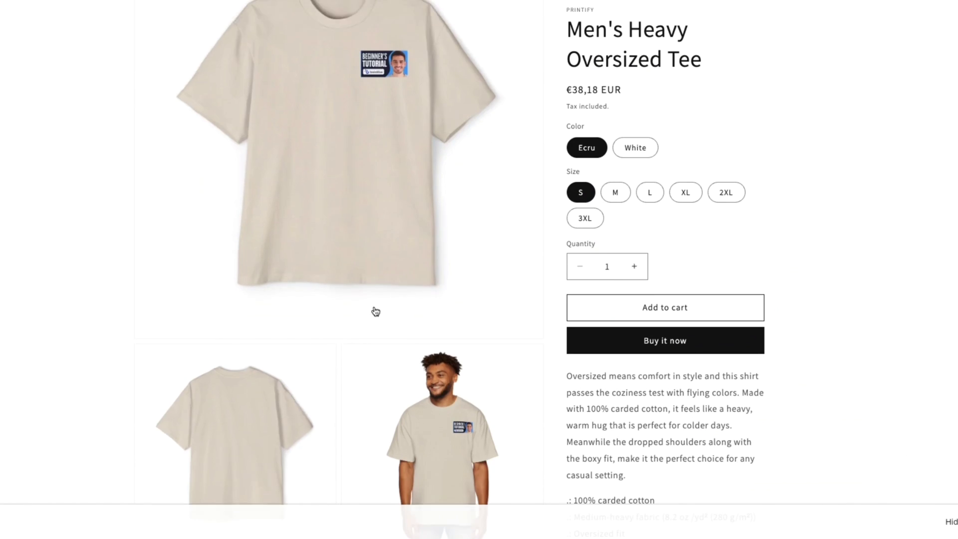
- On the storefront preview, switch the tee between White and Ecru and sizes M and L
scroll(357, 284, down, 4)
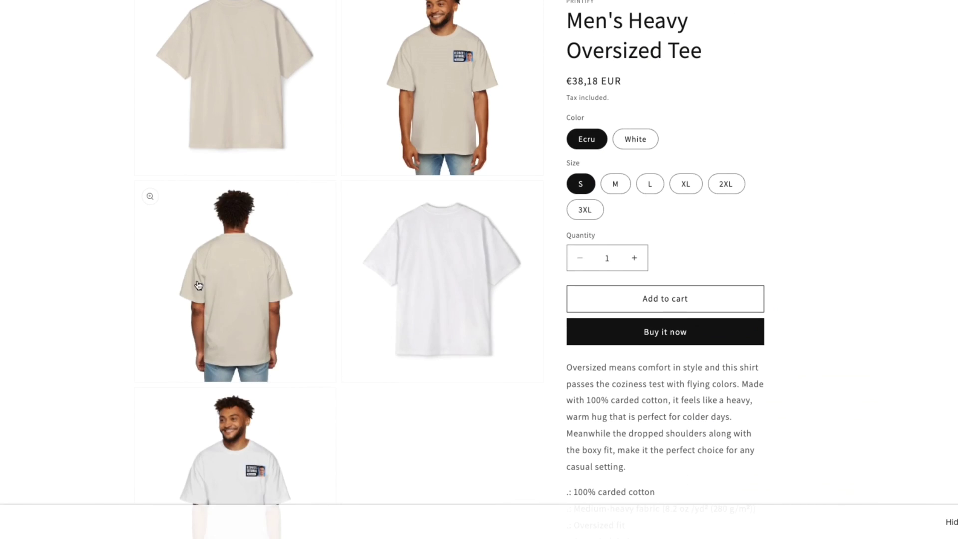
scroll(396, 284, up, 8)
click(635, 222)
click(589, 222)
click(615, 266)
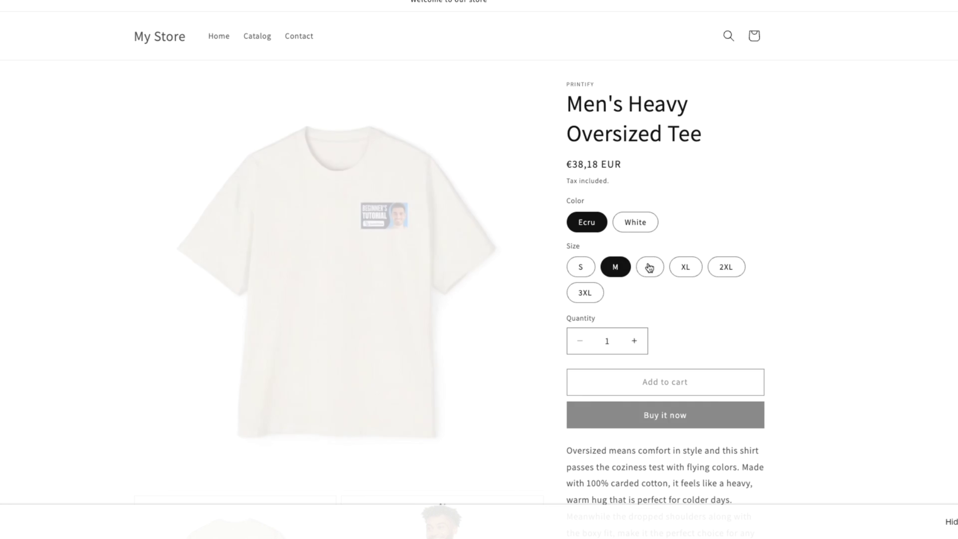
click(649, 267)
click(635, 222)
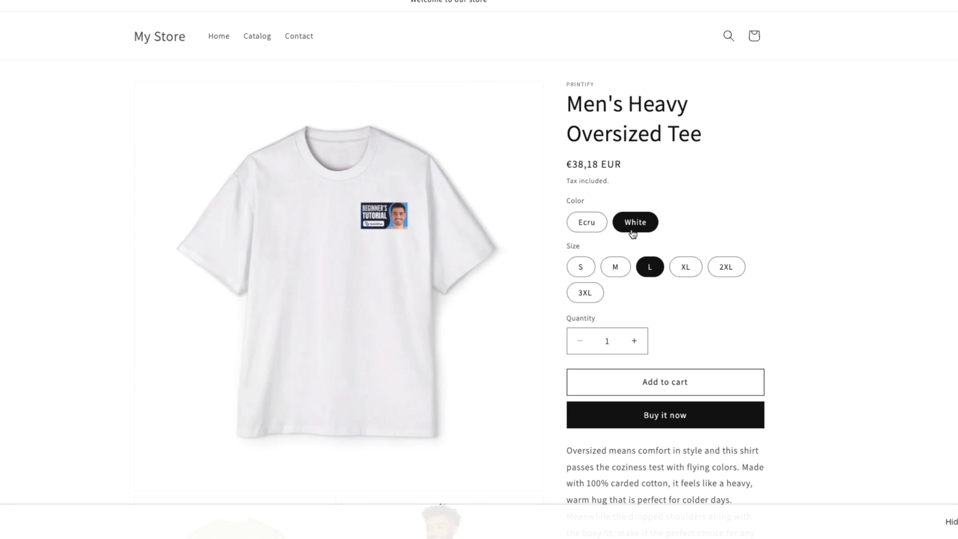
click(585, 223)
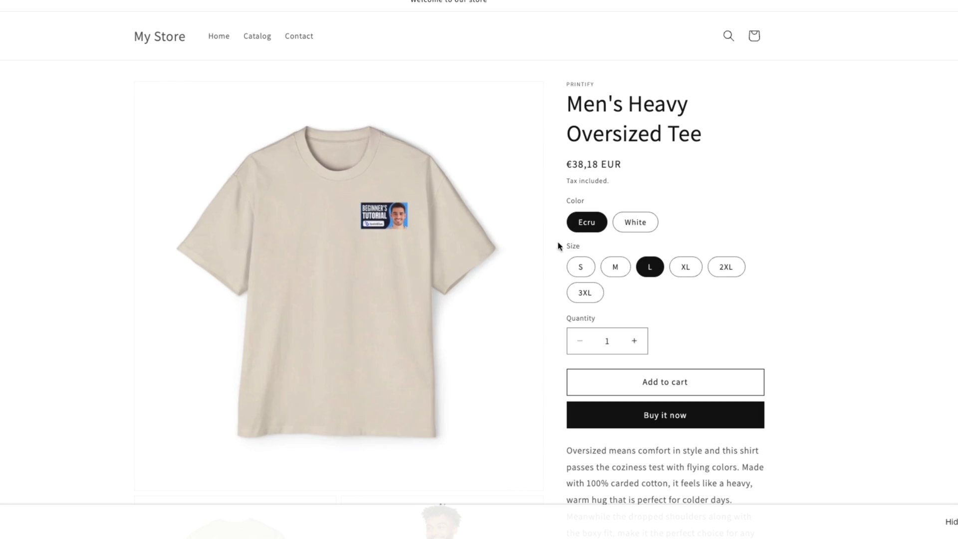
click(615, 267)
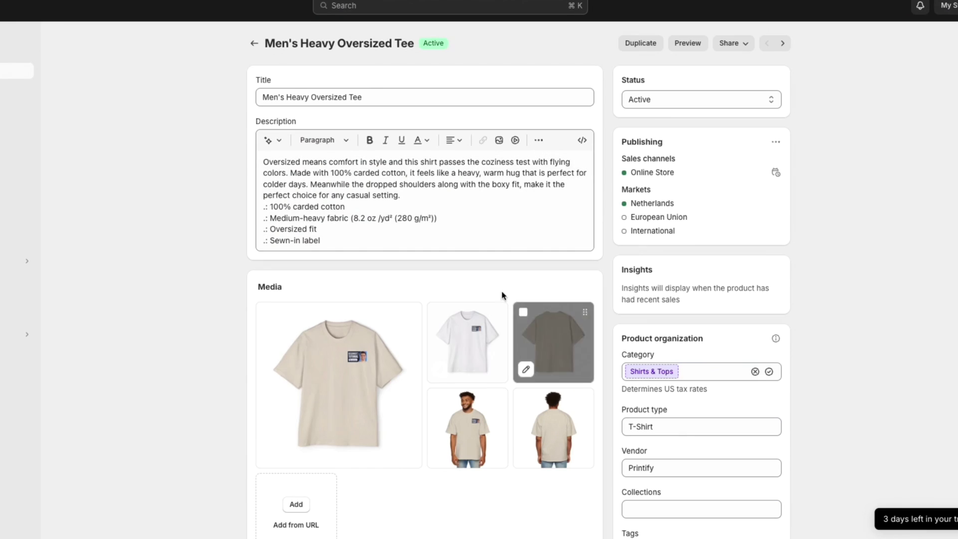
scroll(406, 282, down, 10)
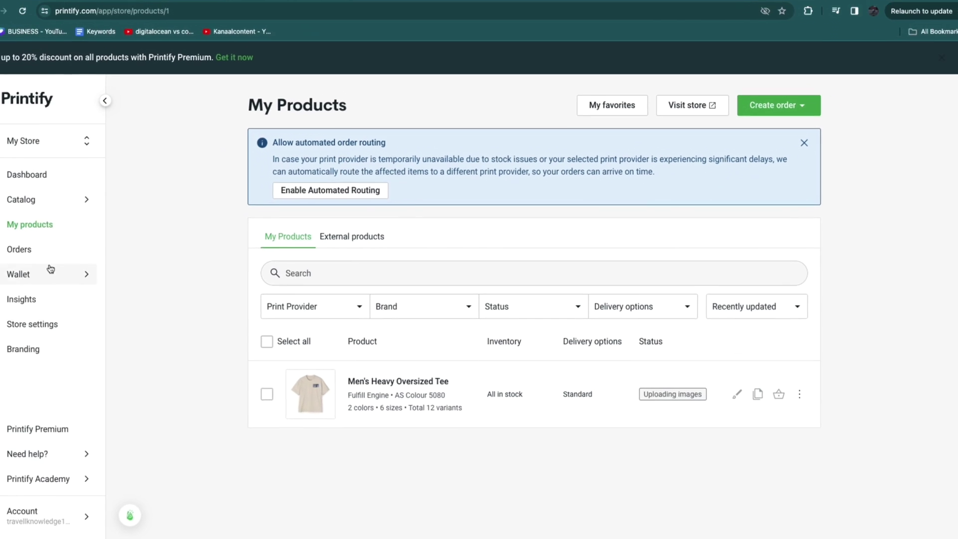
- Open Printify's Orders page and scroll through the empty order list
click(70, 260)
scroll(379, 401, down, 2)
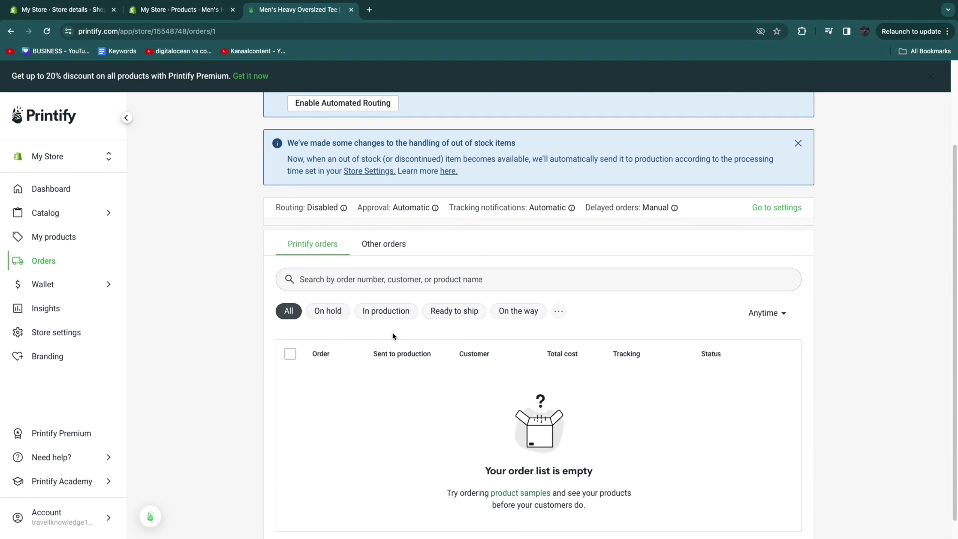
scroll(223, 300, up, 3)
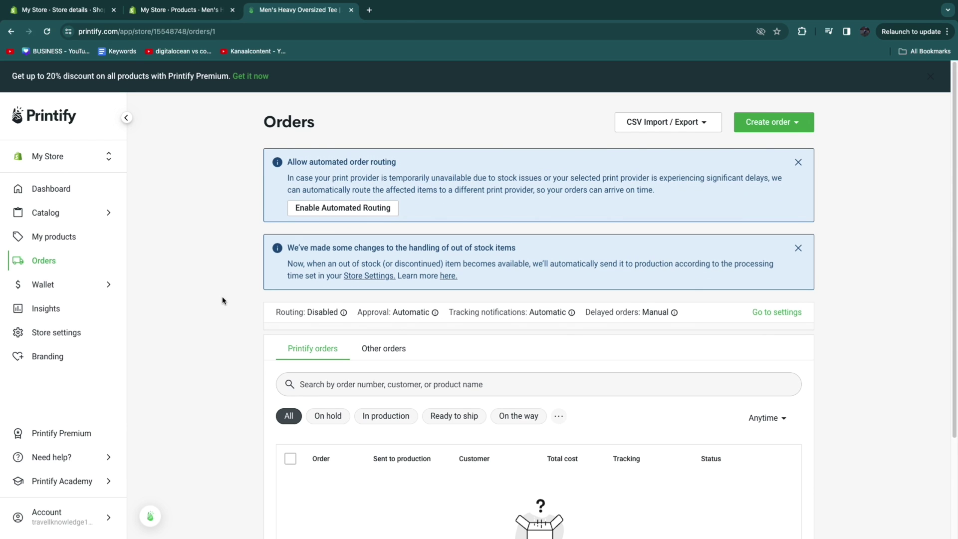
- Back in the Shopify admin, close Settings and open the Products list
click(55, 10)
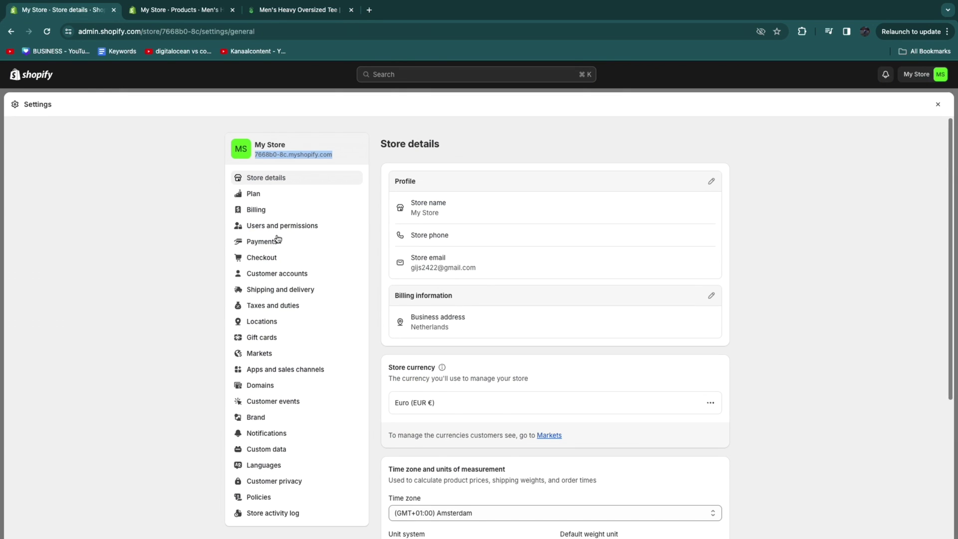
click(937, 105)
click(52, 134)
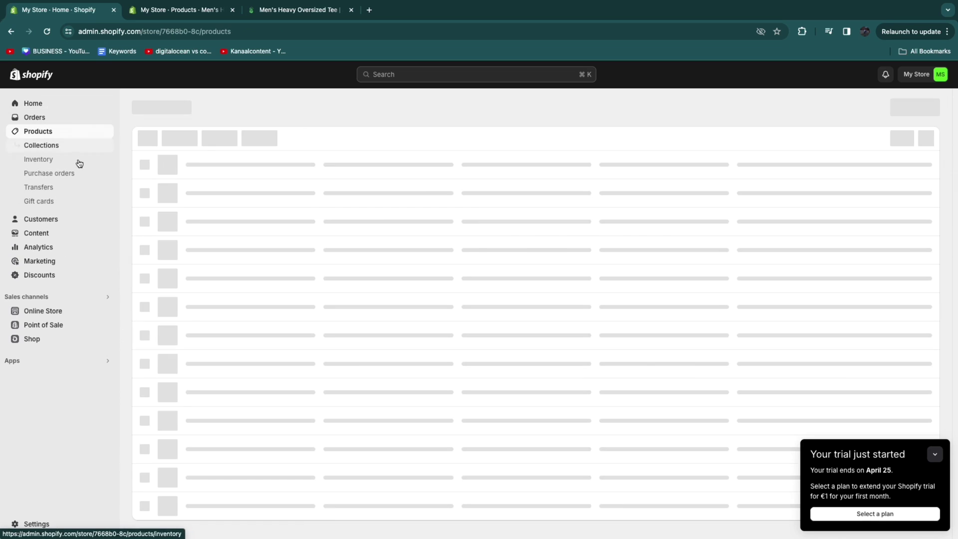